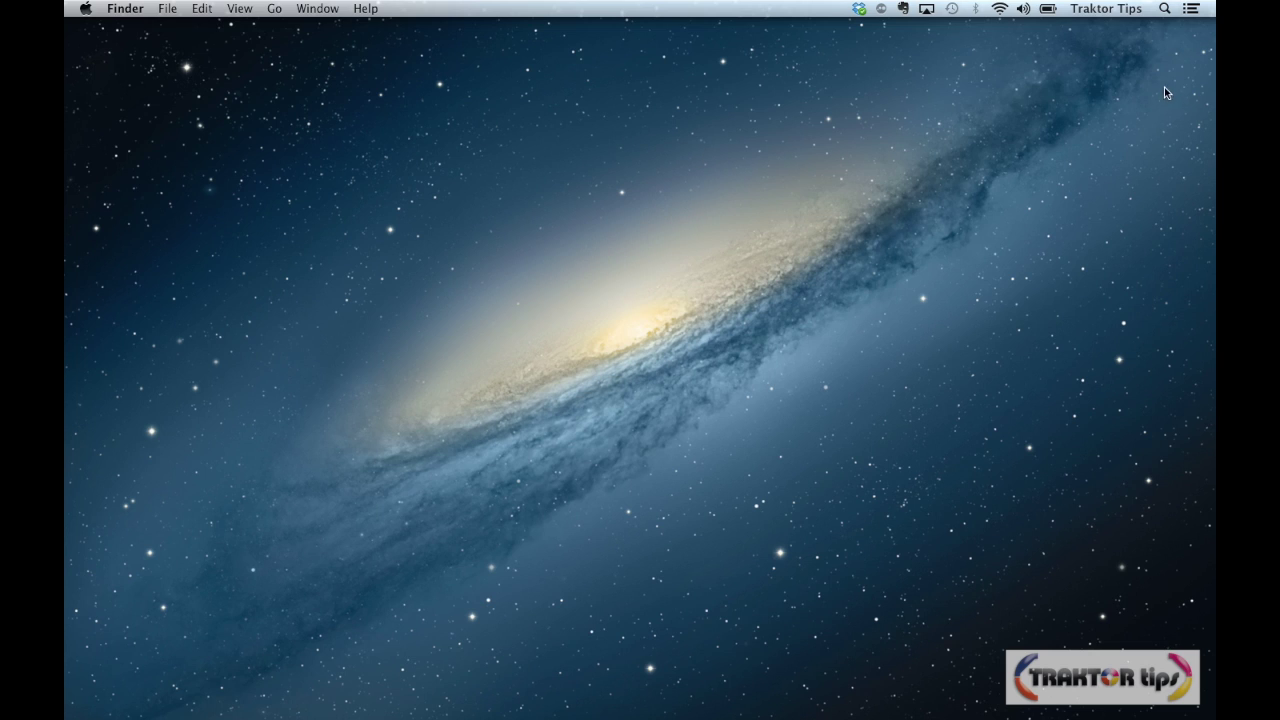
Try and clear Spotlight searches for 'trak' and 'saf', then close the search field
click(1165, 9)
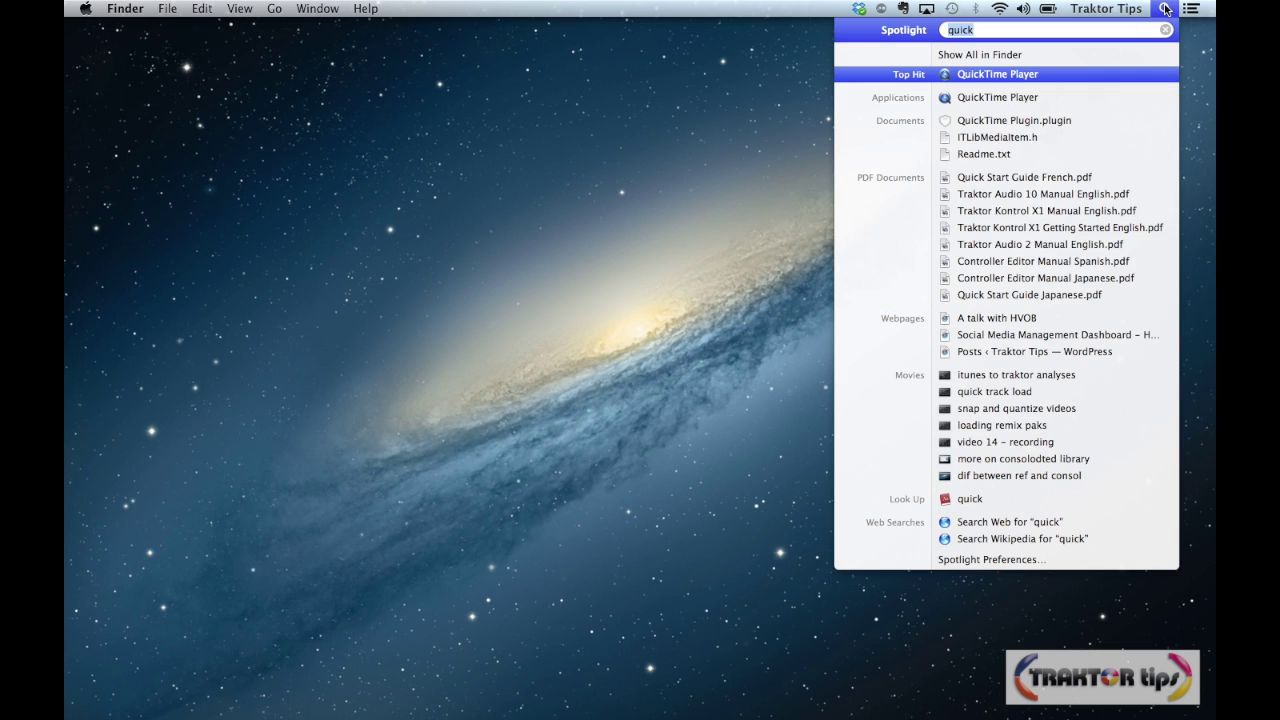
key(BackSpace)
text(tra)
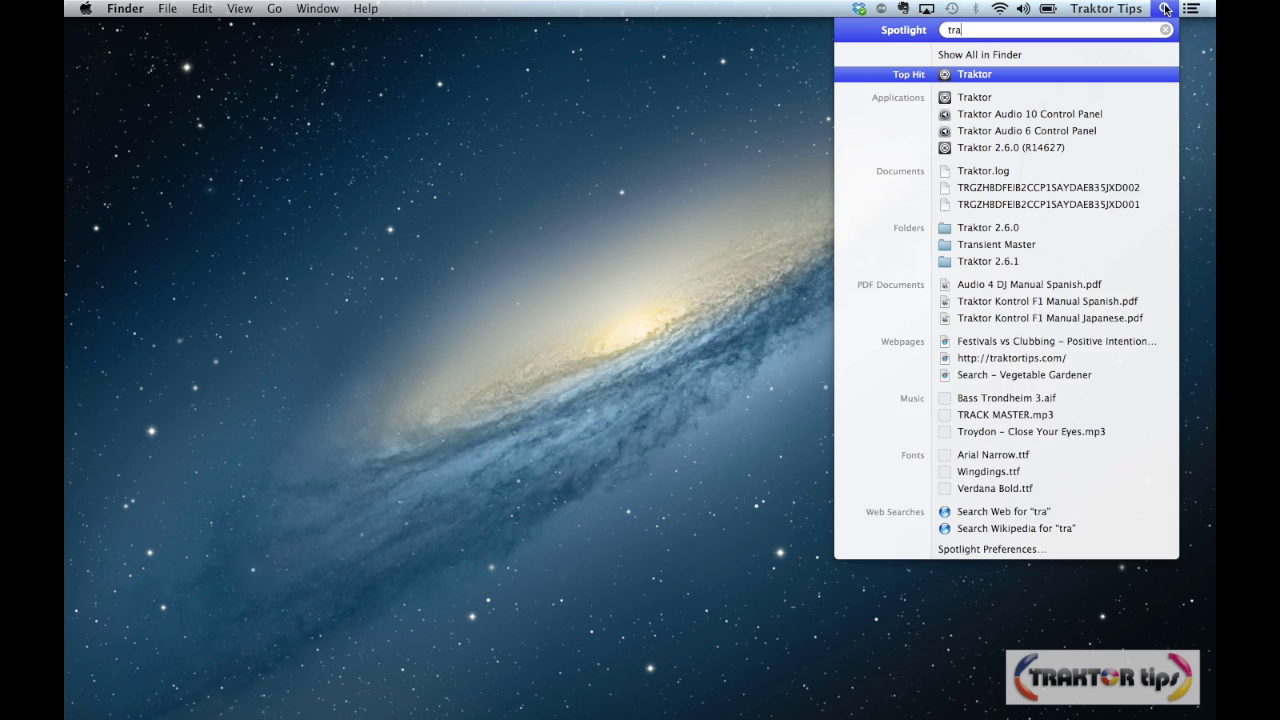
text(k)
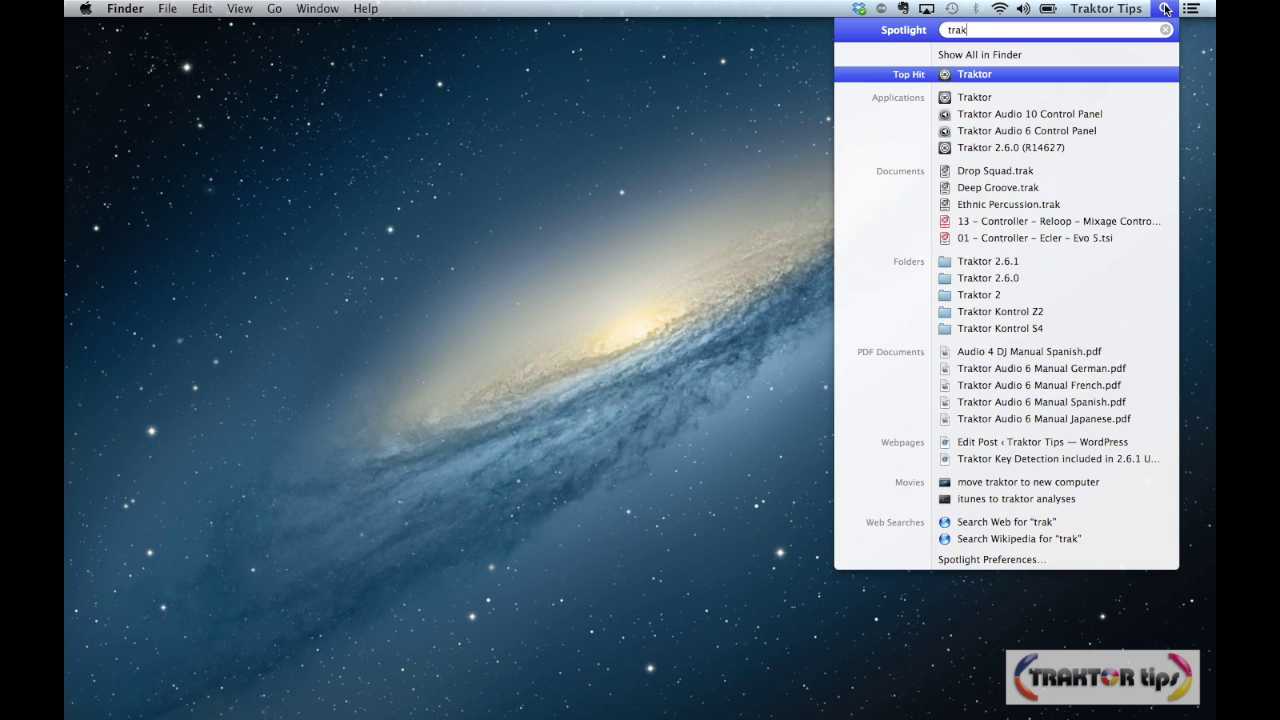
key(BackSpace)
key(BackSpace)
key(BackSpace)
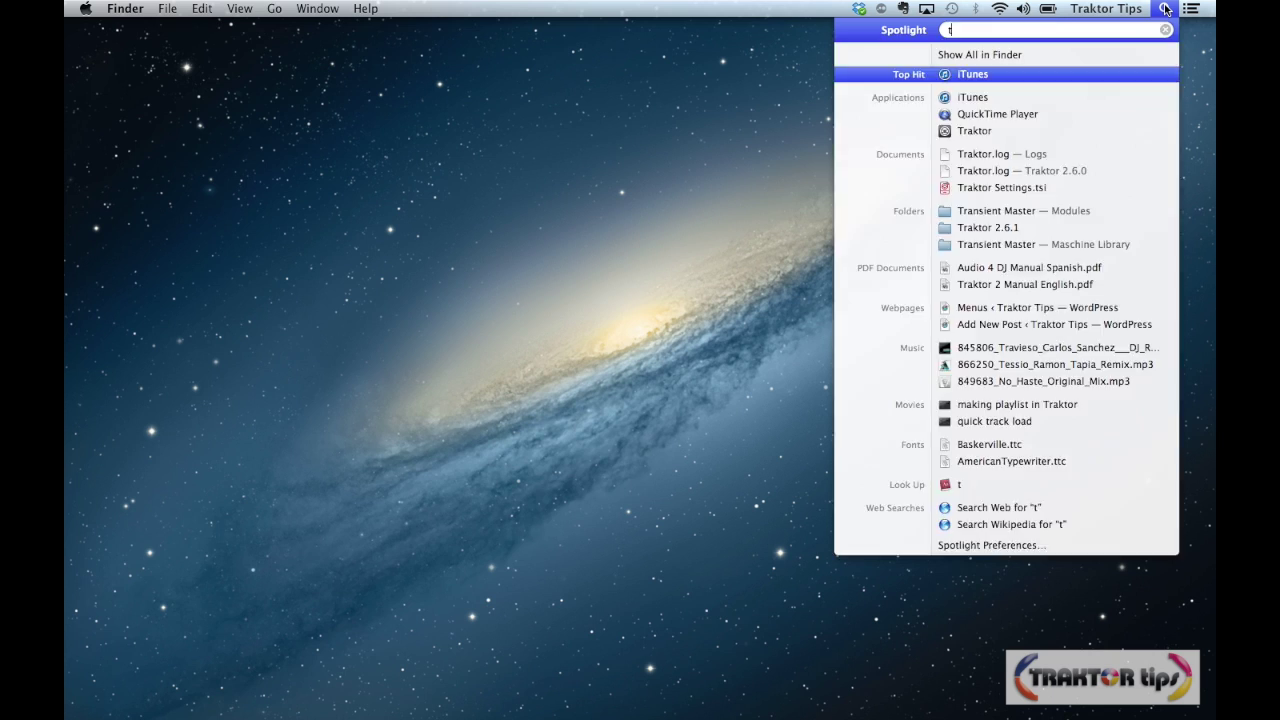
key(BackSpace)
text(saf)
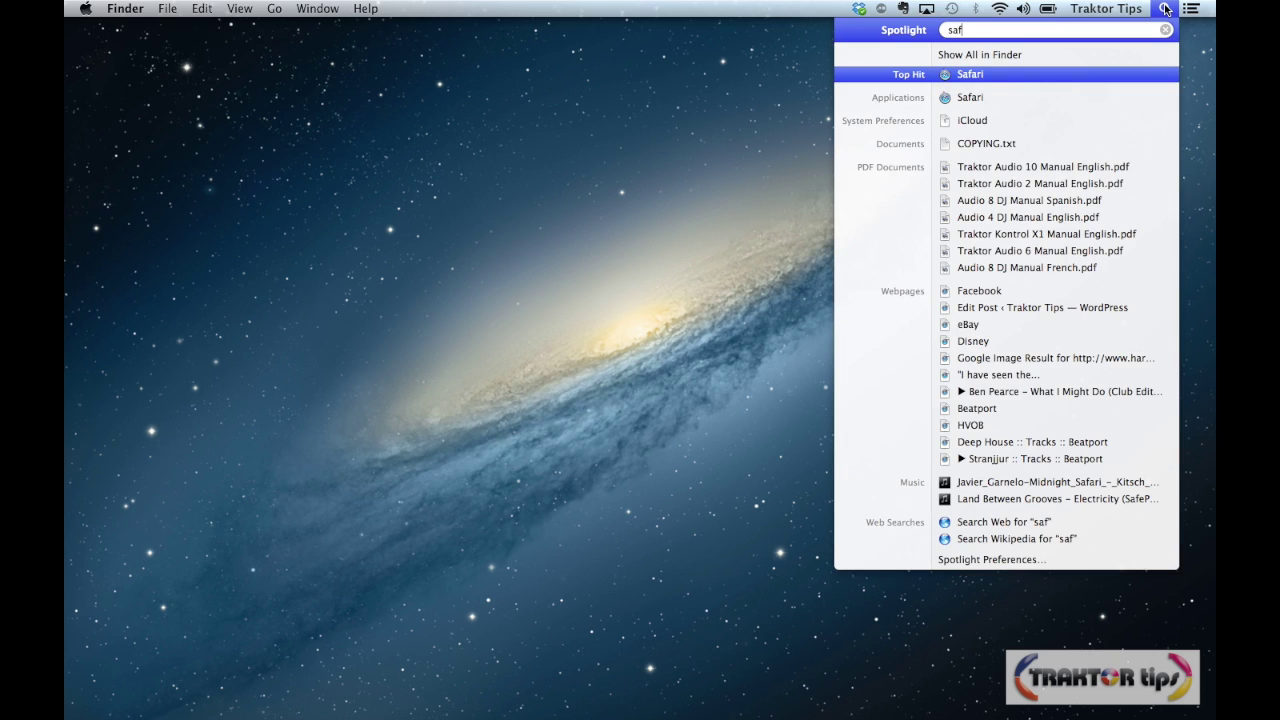
key(BackSpace)
key(BackSpace)
Reopen Spotlight to try 'Jd' and the sum '12+3', then dismiss it
key(BackSpace)
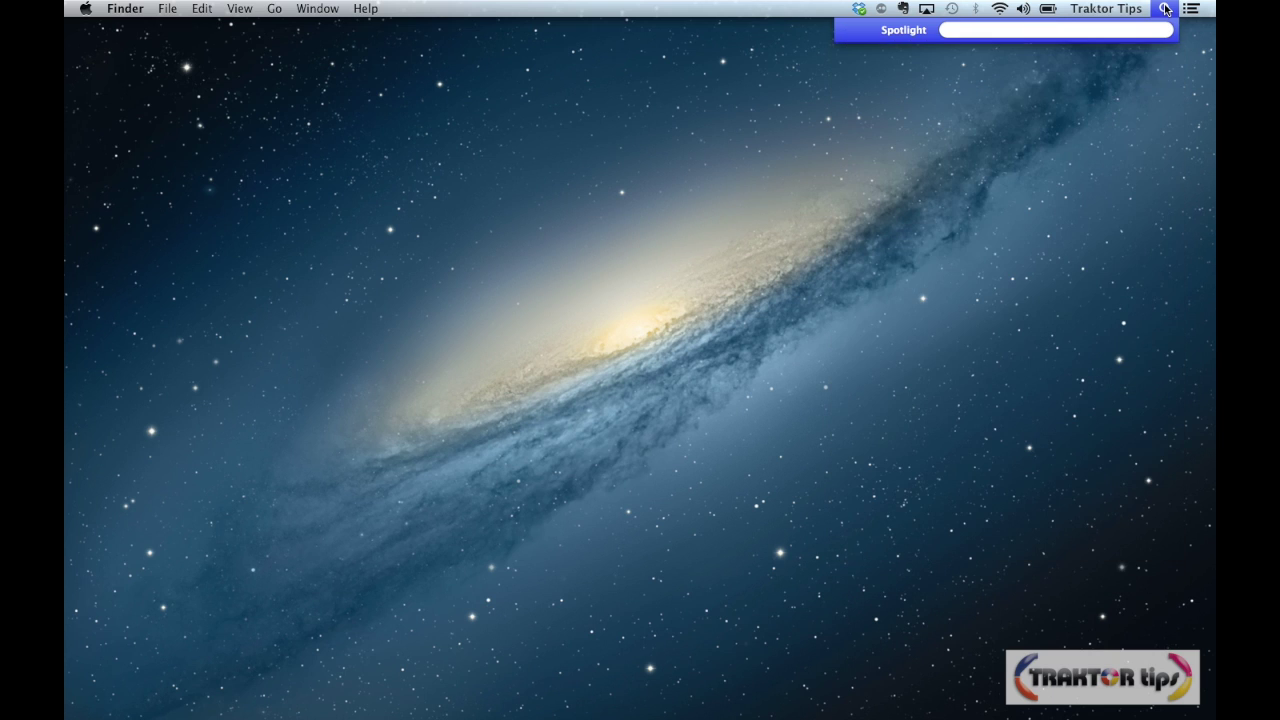
click(1165, 9)
key(super+space)
text(Jd)
key(BackSpace)
key(BackSpace)
key(Escape)
key(super+space)
text(12)
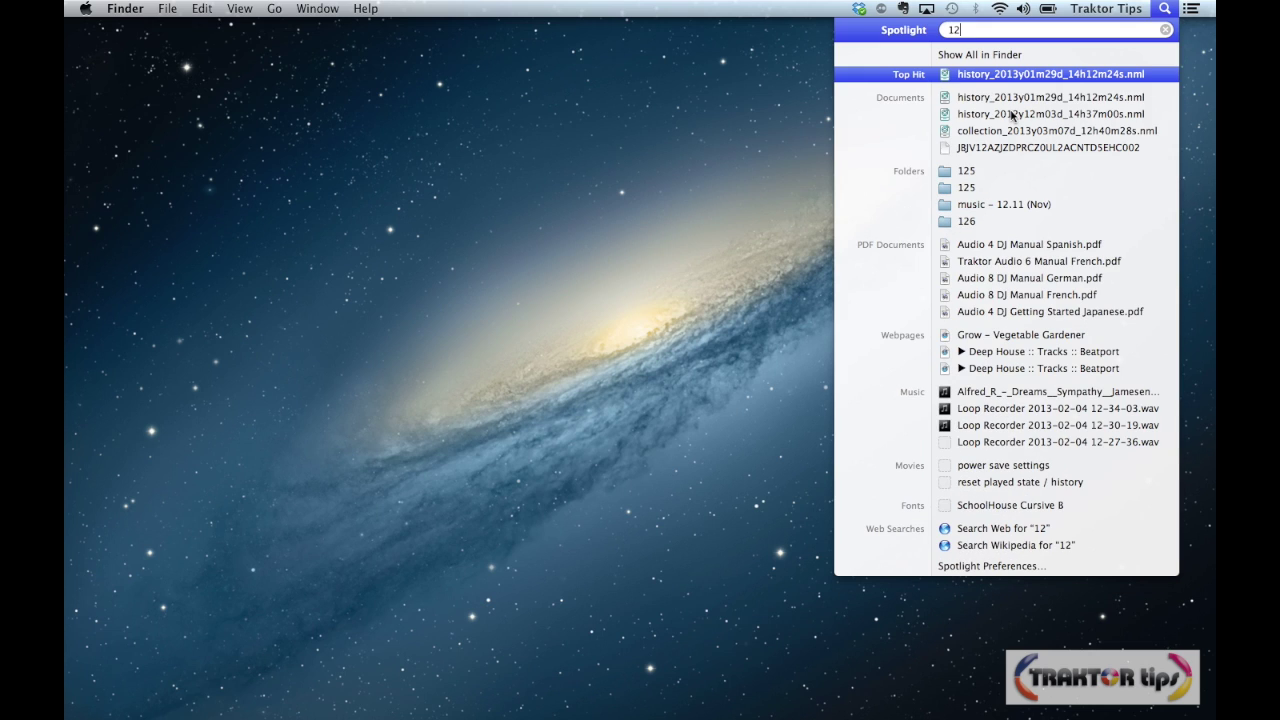
text(+3)
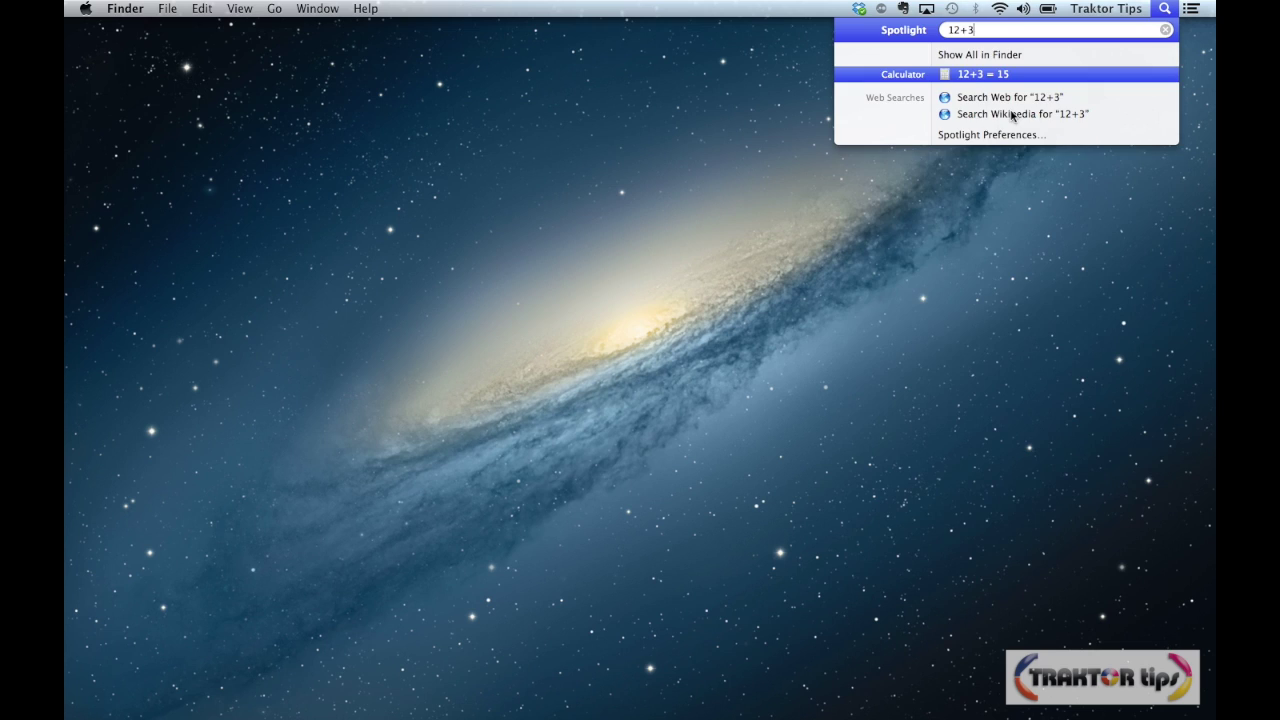
key(BackSpace)
key(BackSpace)
key(BackSpace)
key(BackSpace)
key(Escape)
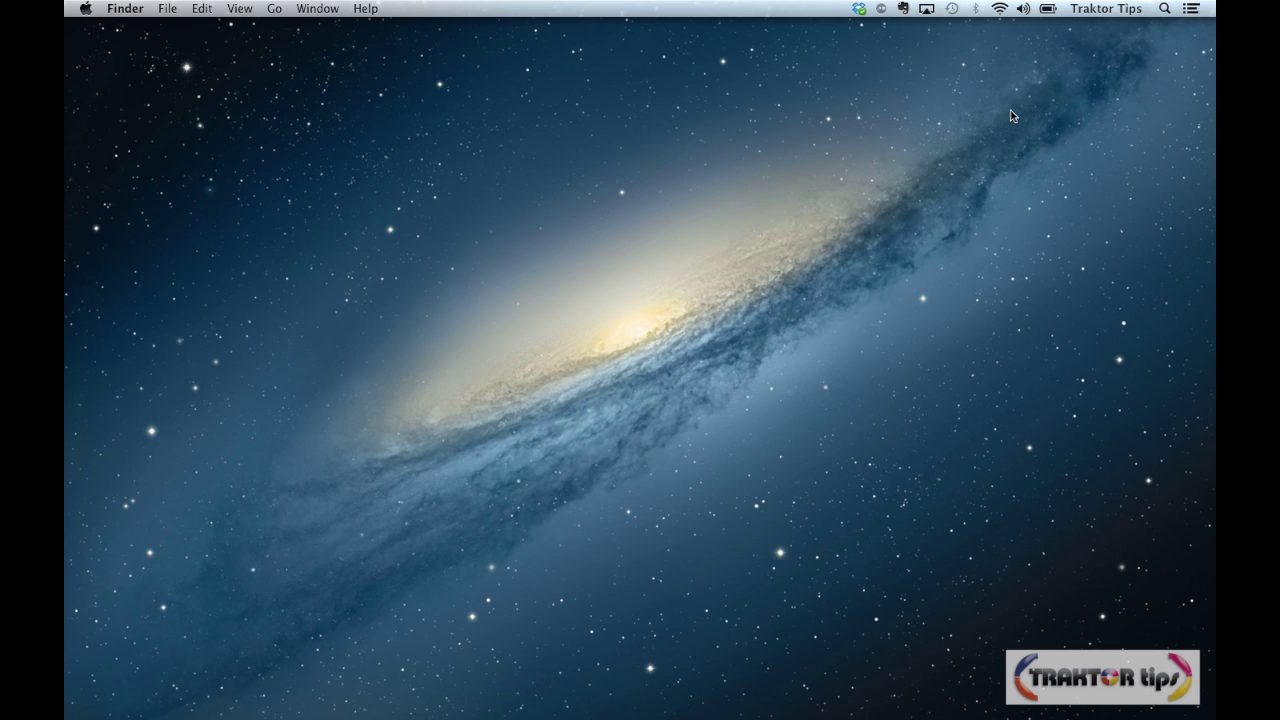
key(super+space)
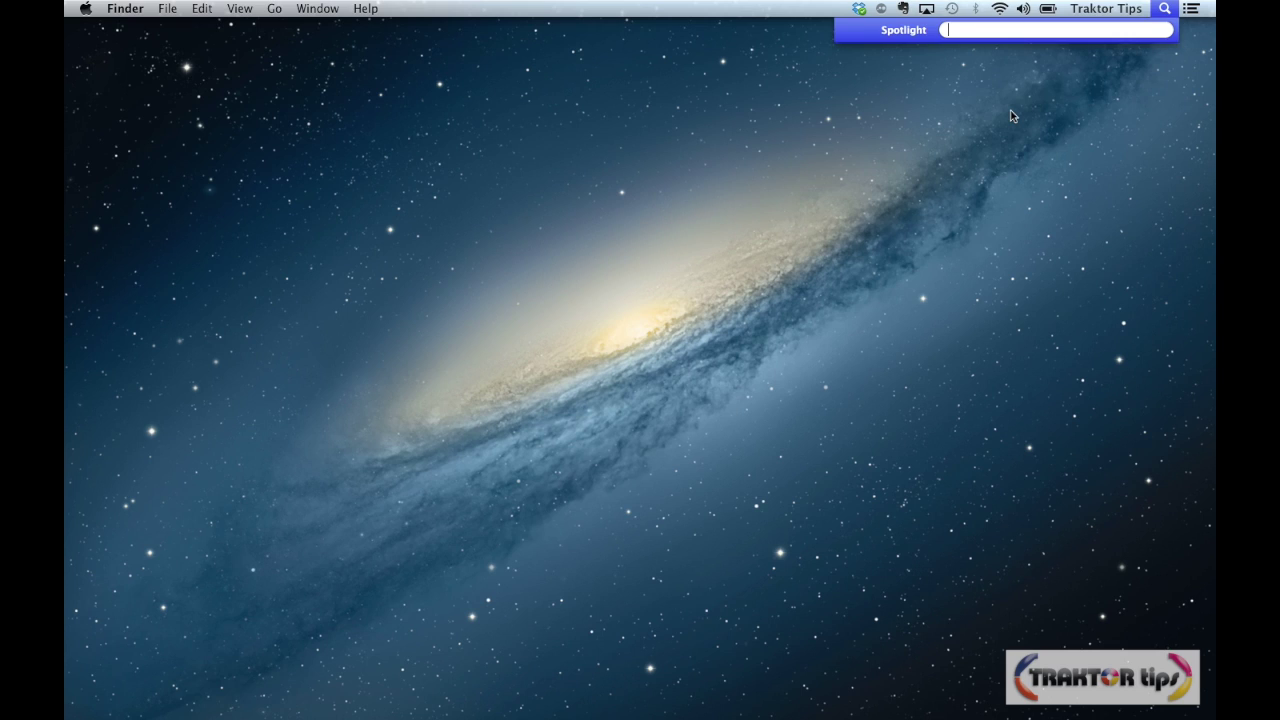
key(Escape)
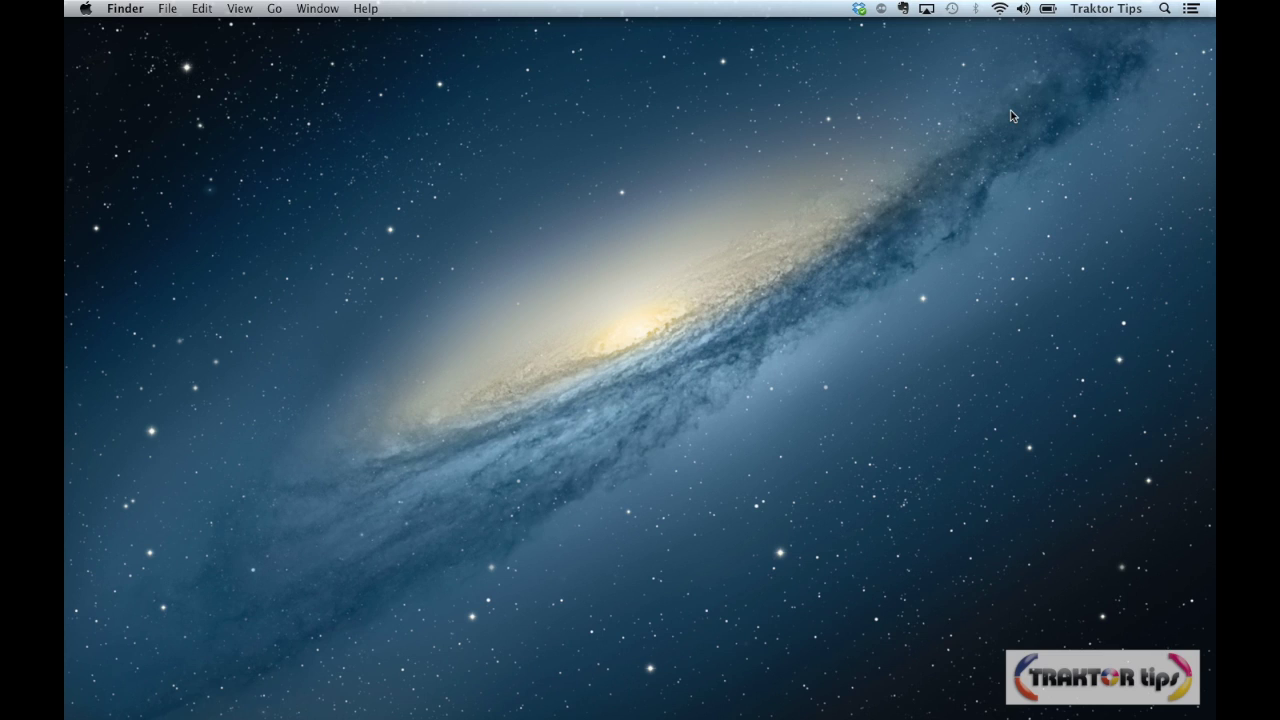
Open System Preferences on Spotlight's Privacy tab and move the window higher
click(91, 12)
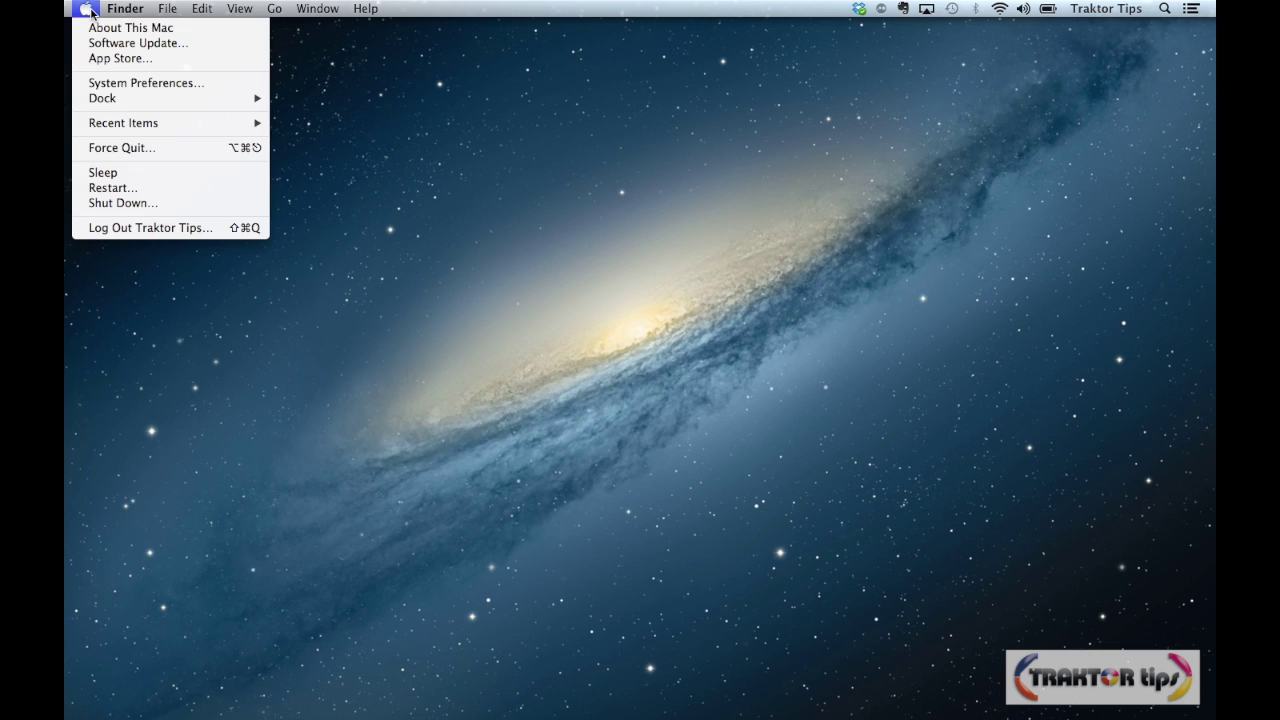
click(130, 83)
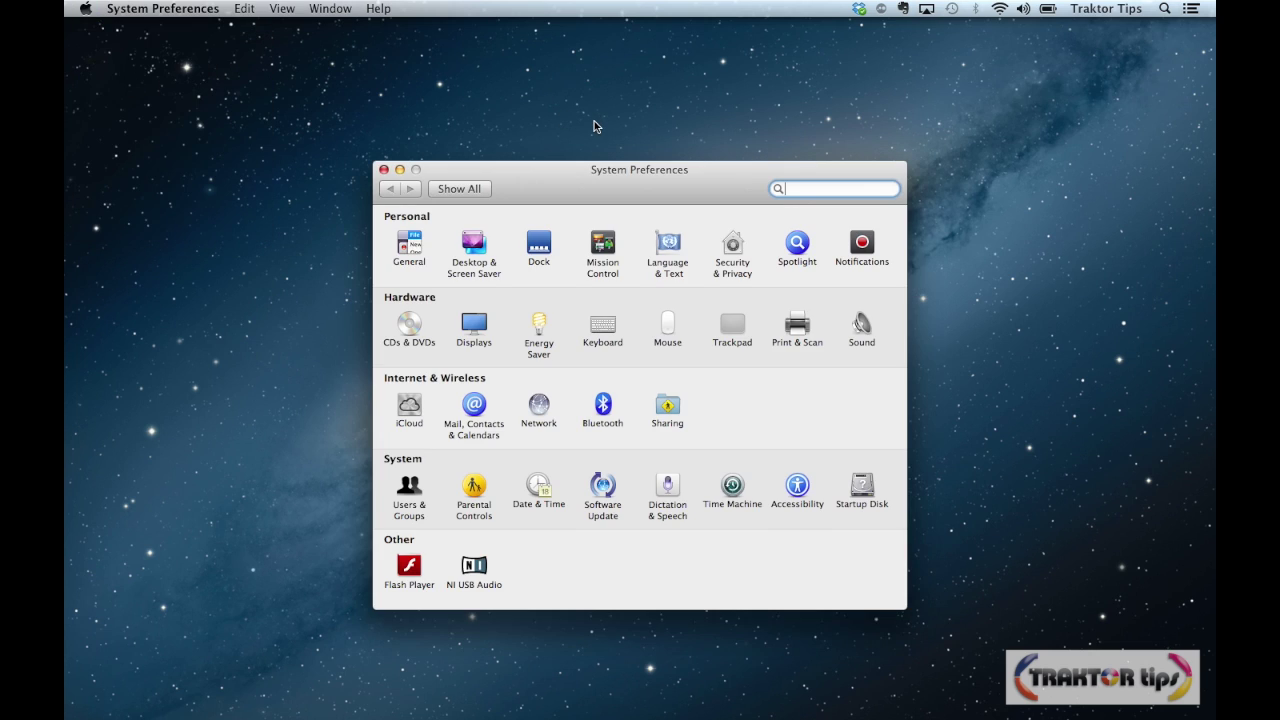
click(806, 249)
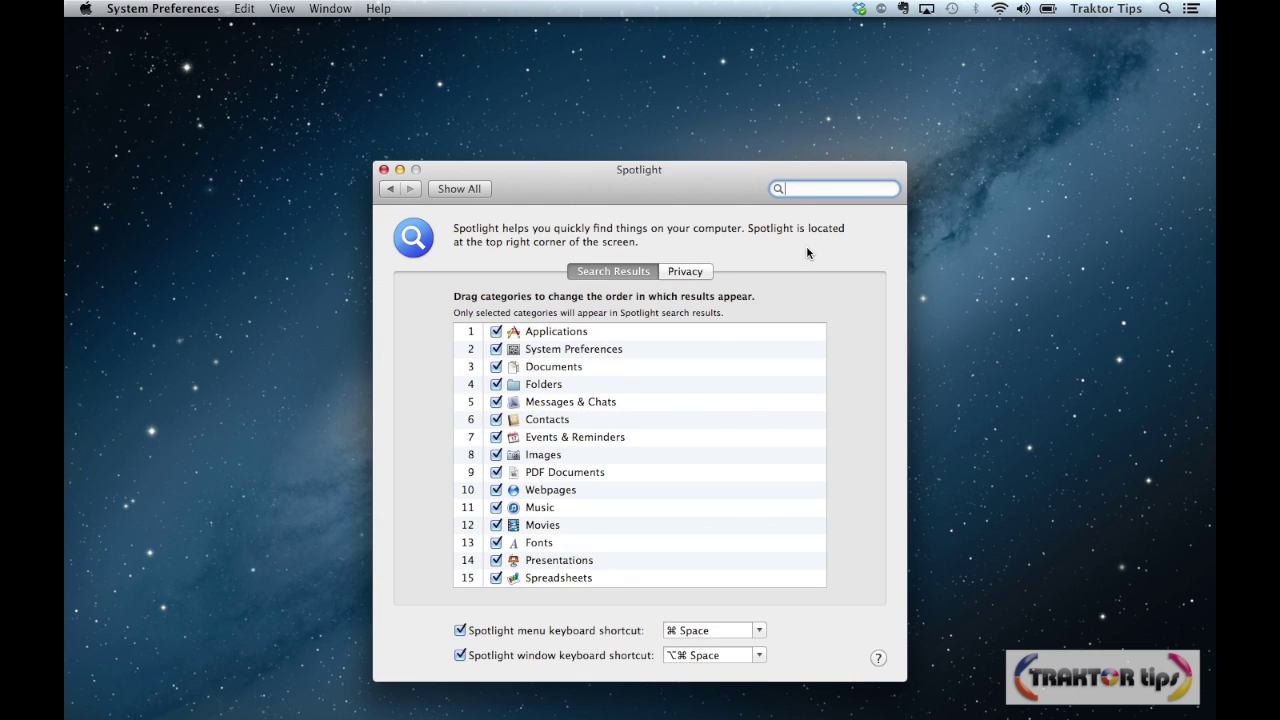
click(697, 270)
mouse_move(670, 187)
mouse_down()
mouse_move(670, 44)
mouse_move(671, 70)
mouse_up()
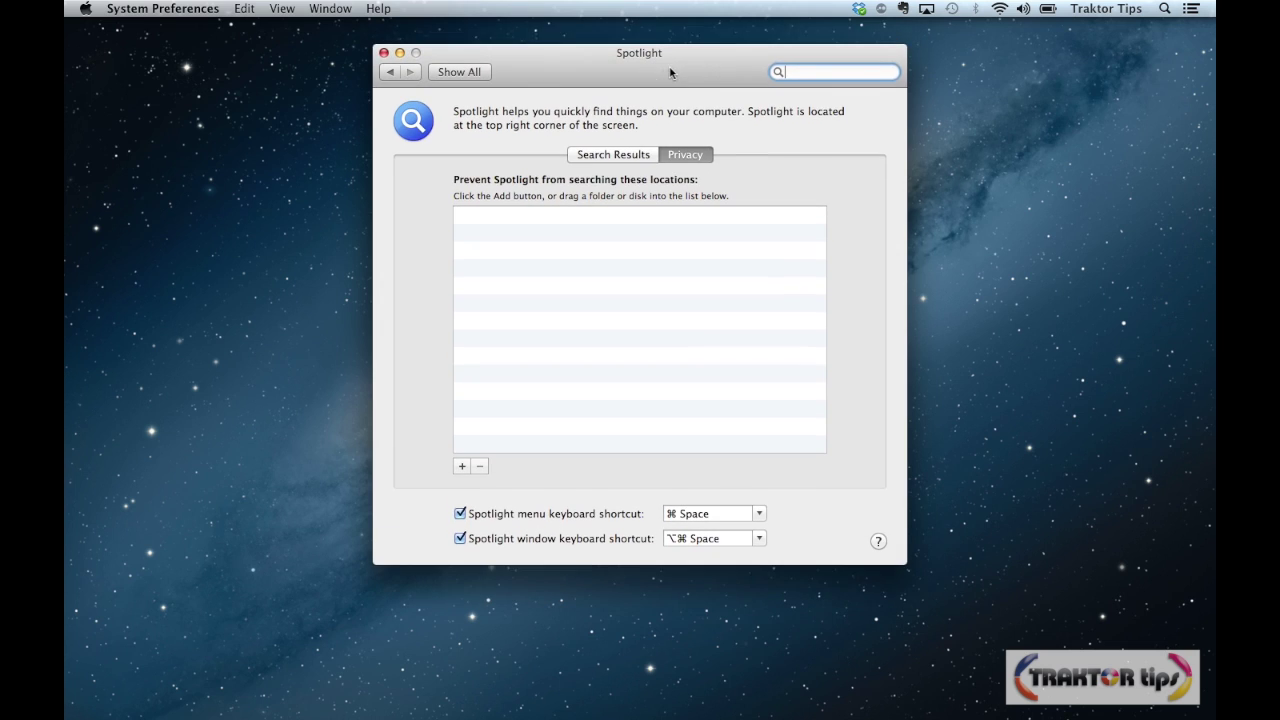
Start adding an excluded location and check which items Finder's sidebar preferences show
click(461, 471)
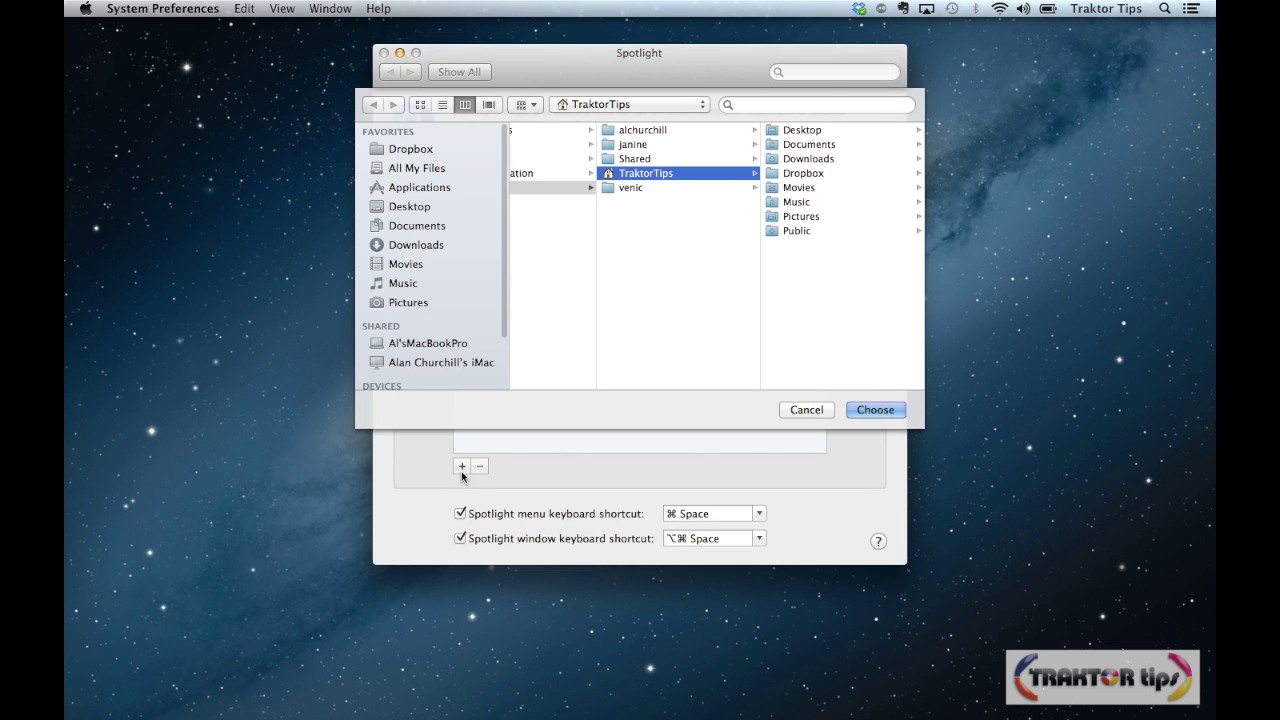
scroll(471, 300, down, 3)
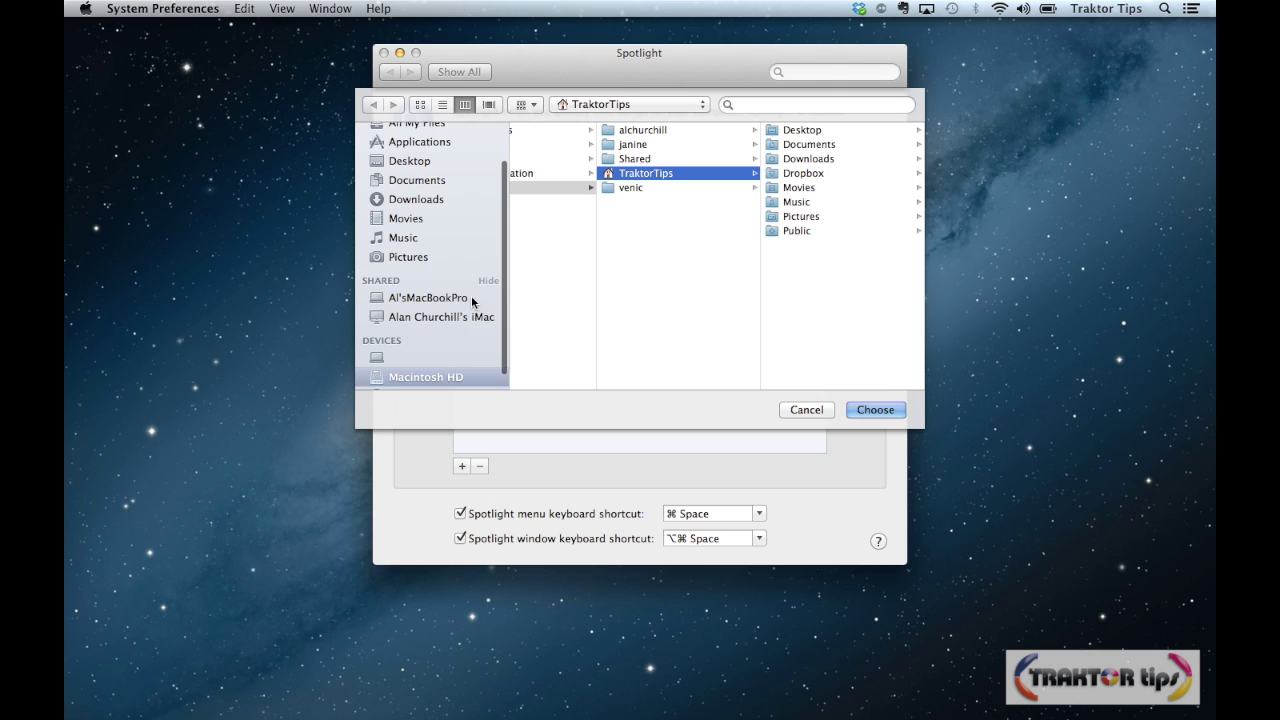
scroll(465, 315, down, 2)
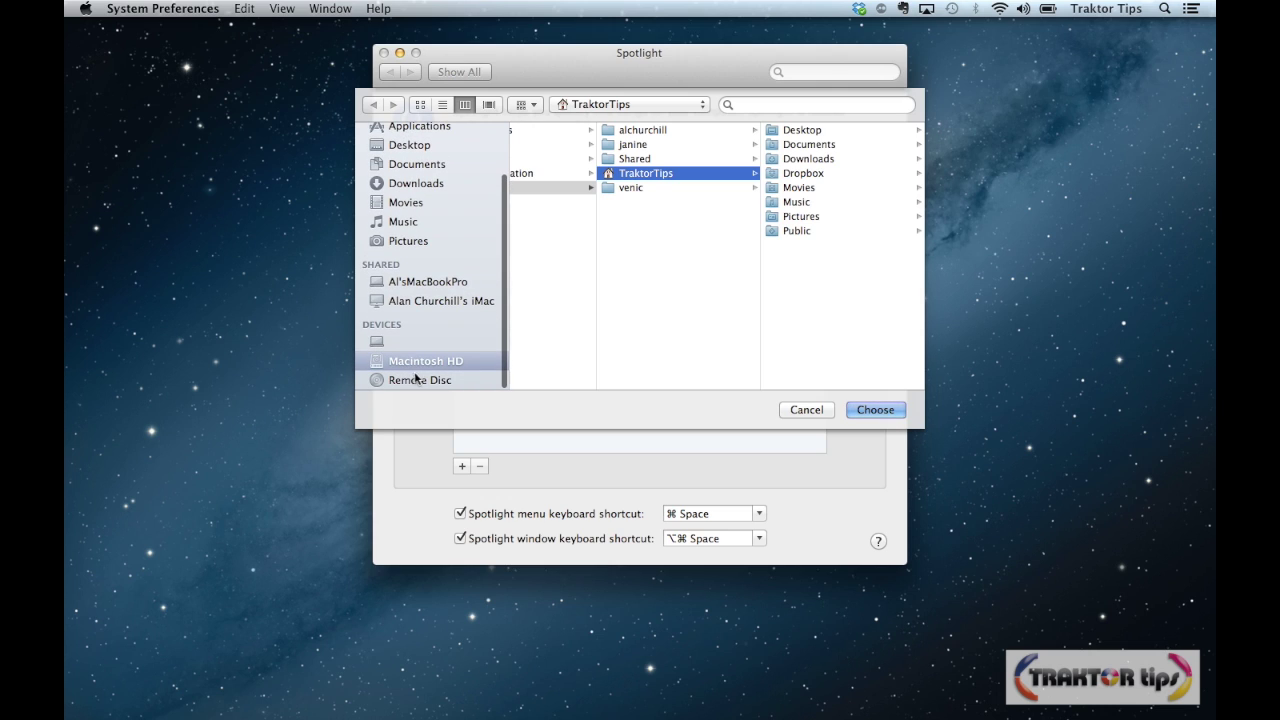
click(188, 152)
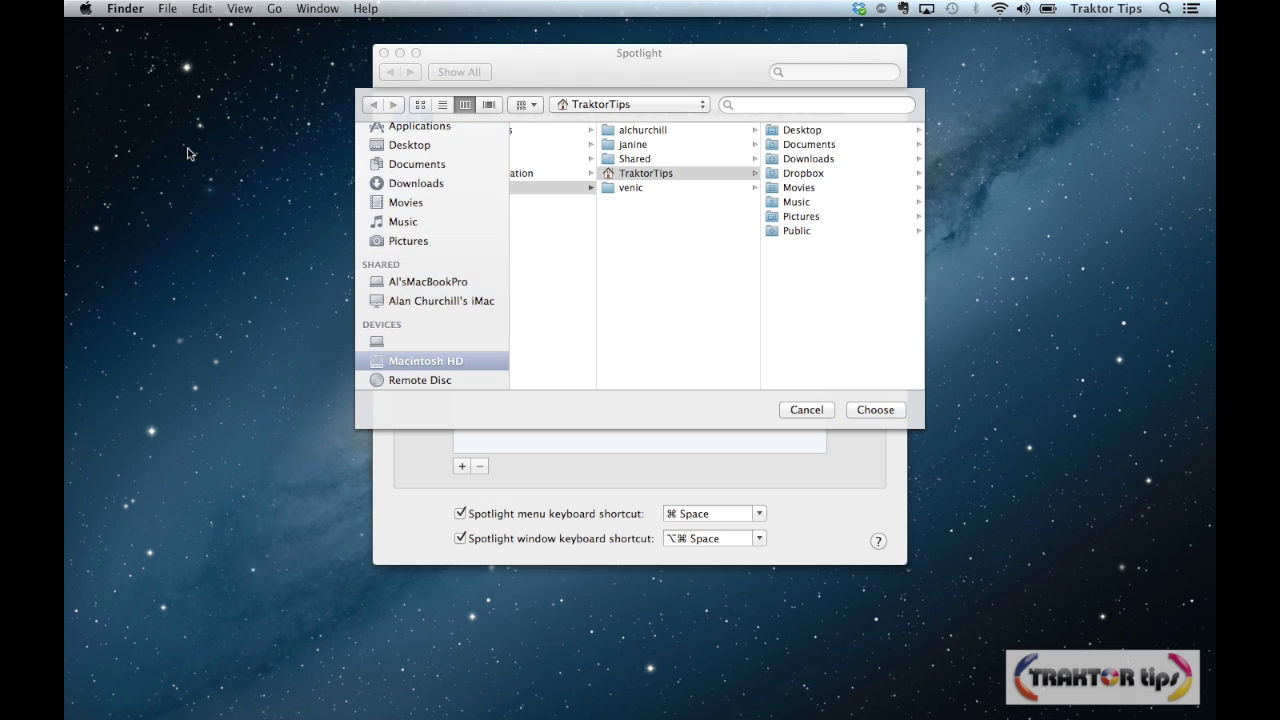
click(86, 9)
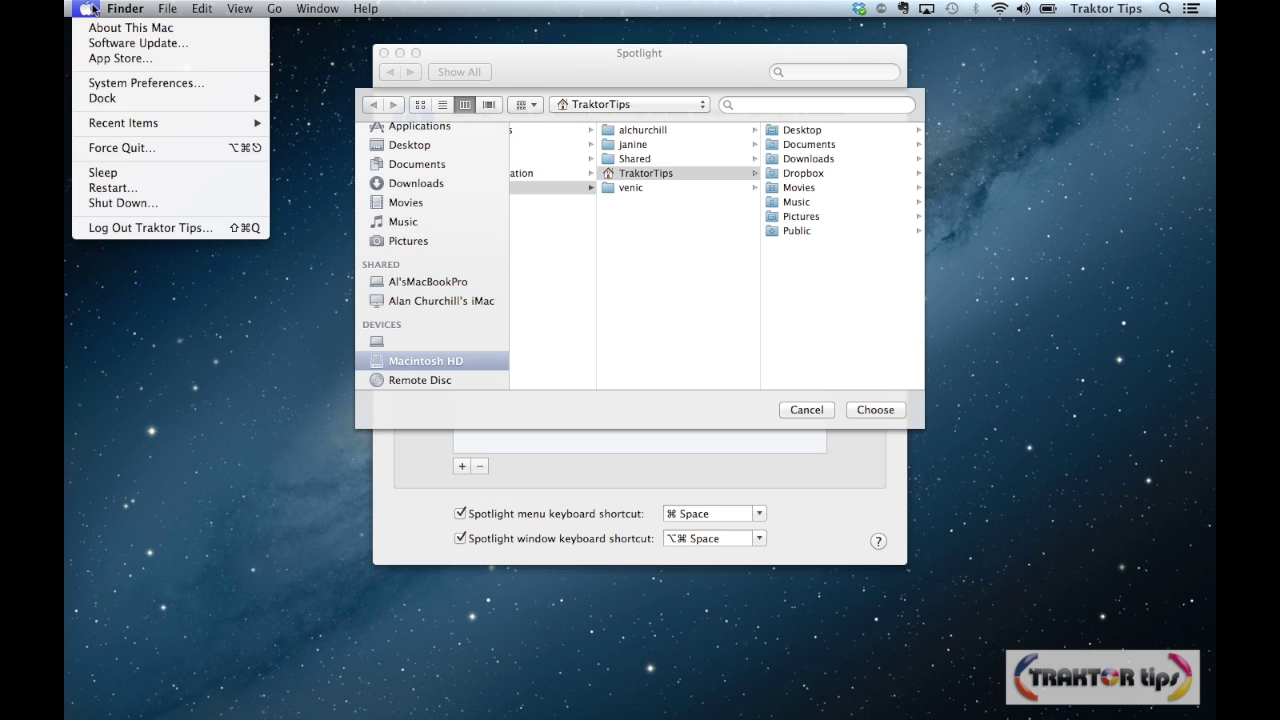
mouse_move(125, 9)
click(140, 46)
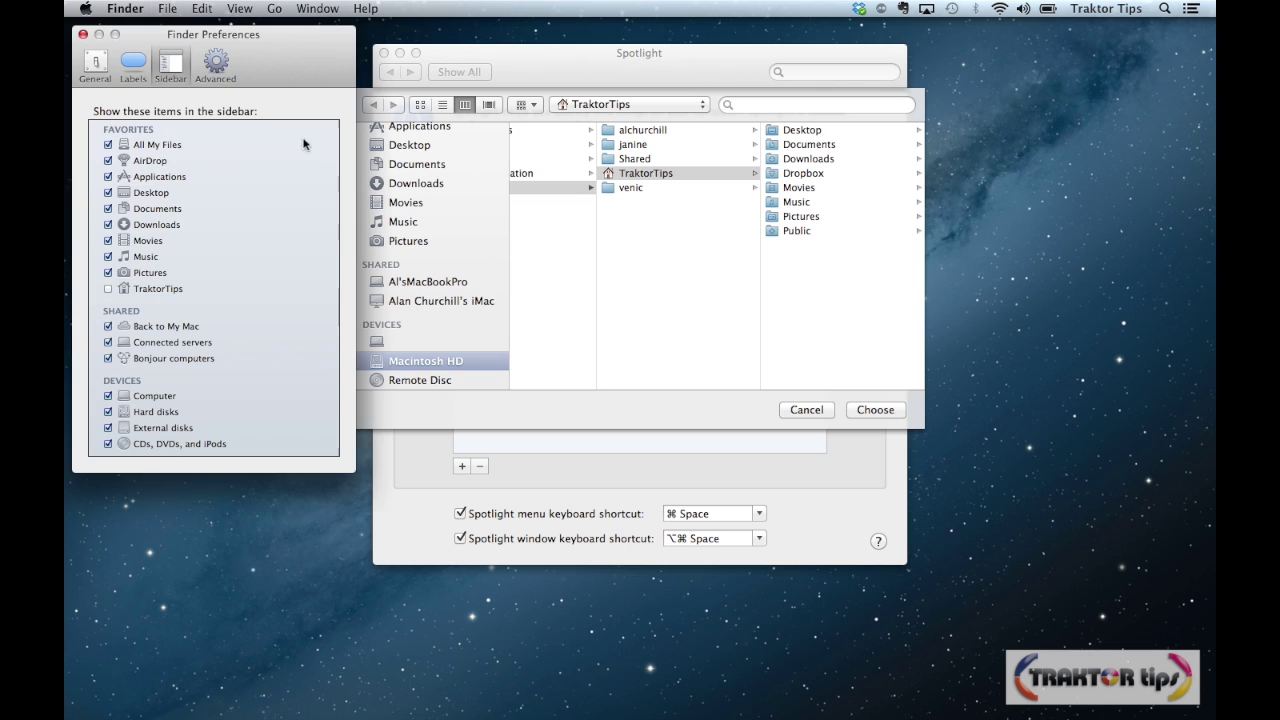
click(167, 75)
Choose Macintosh HD in the location chooser and confirm excluding it from Spotlight
click(83, 34)
scroll(423, 205, down, 1)
scroll(423, 205, up, 1)
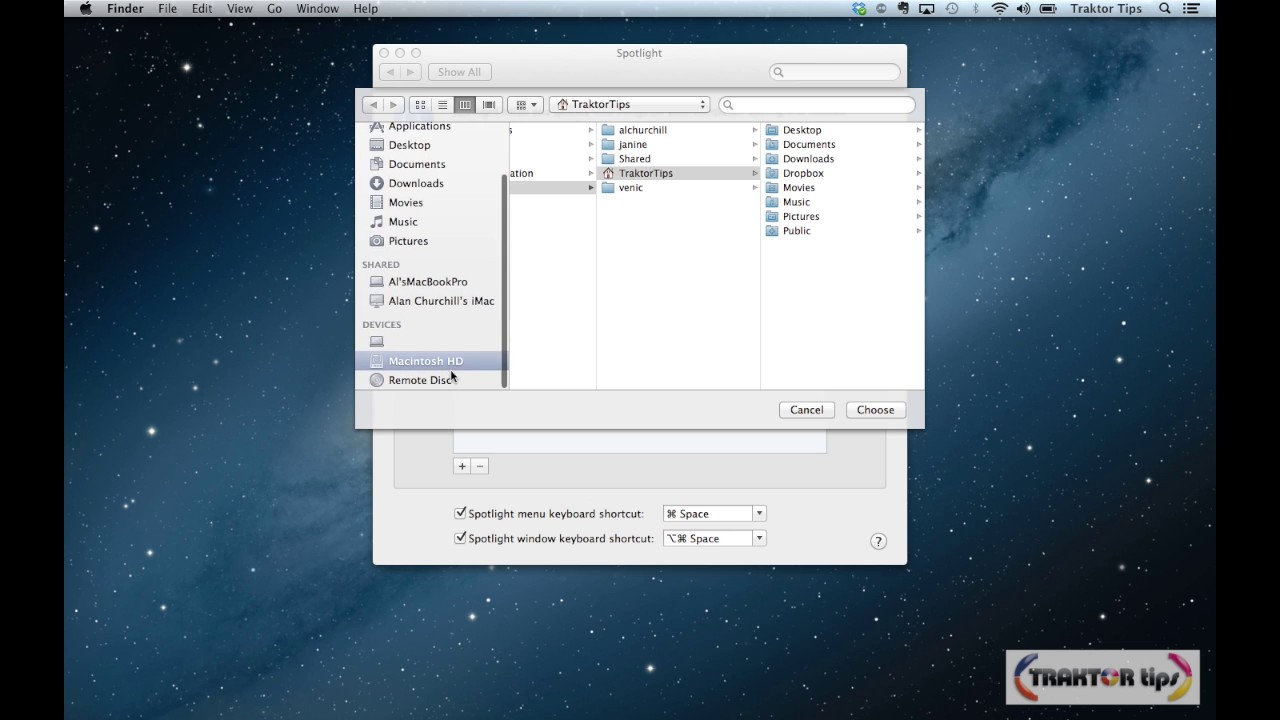
click(450, 366)
click(873, 411)
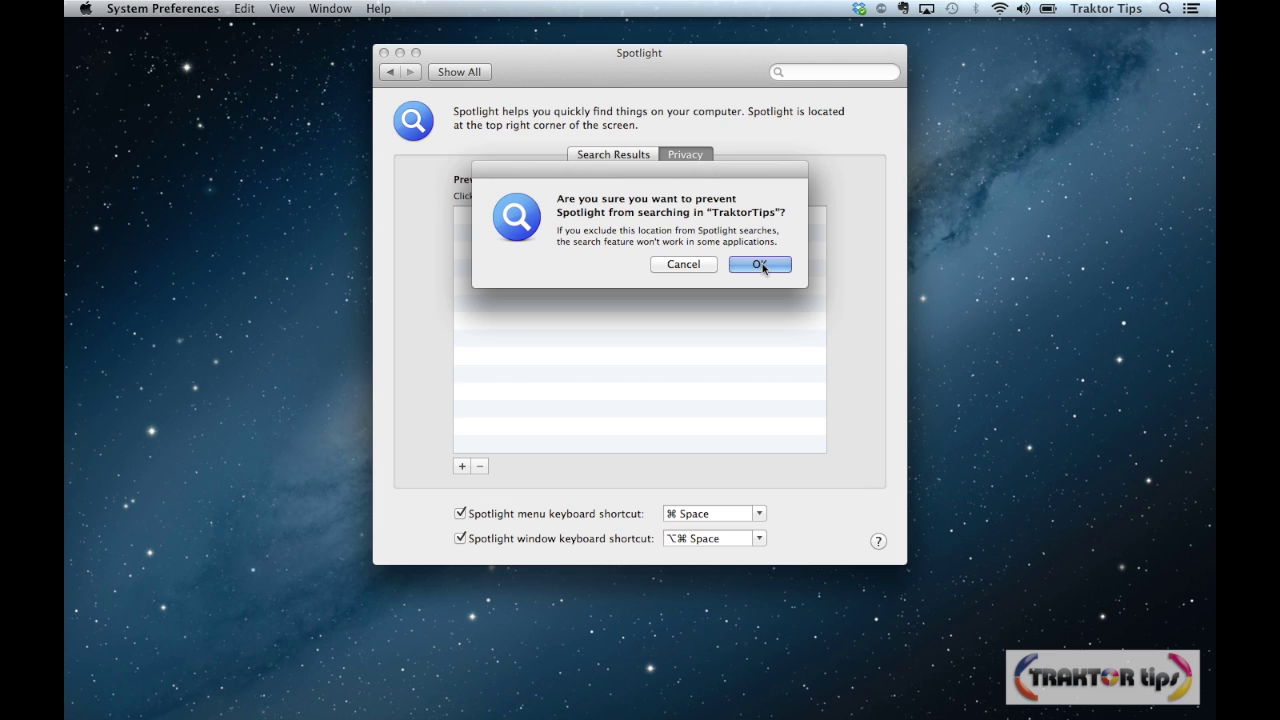
click(760, 265)
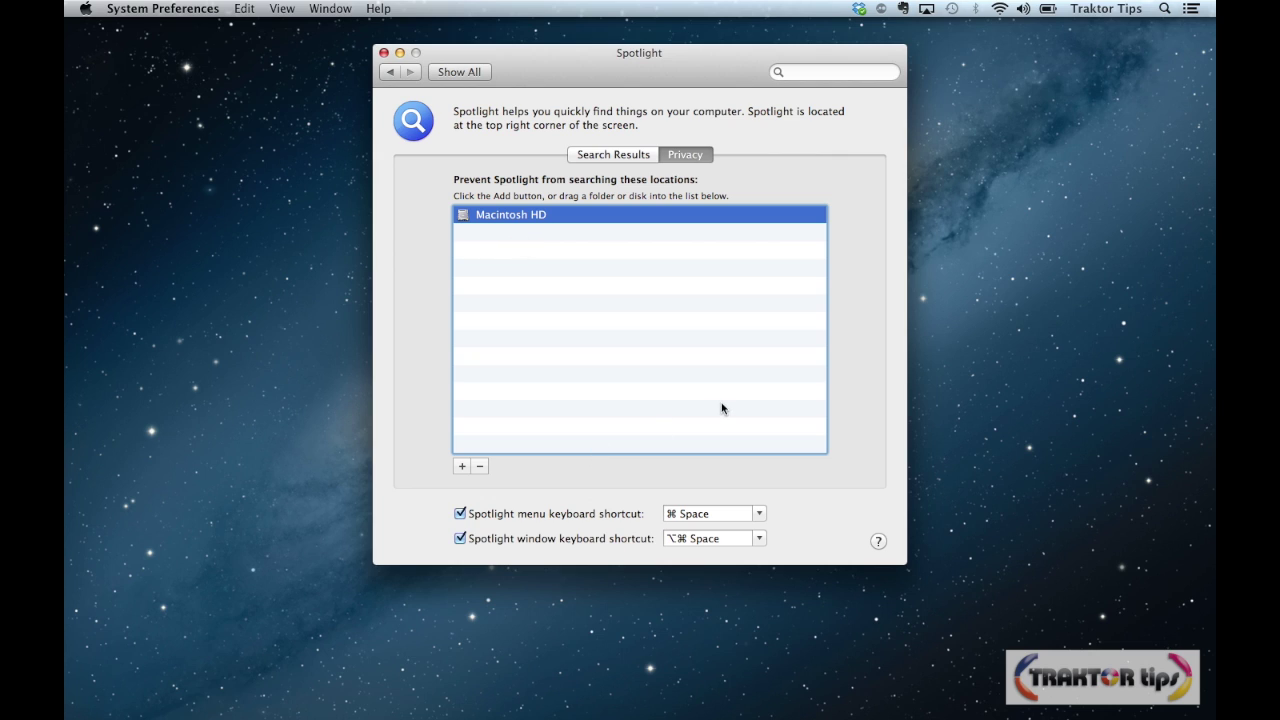
click(383, 53)
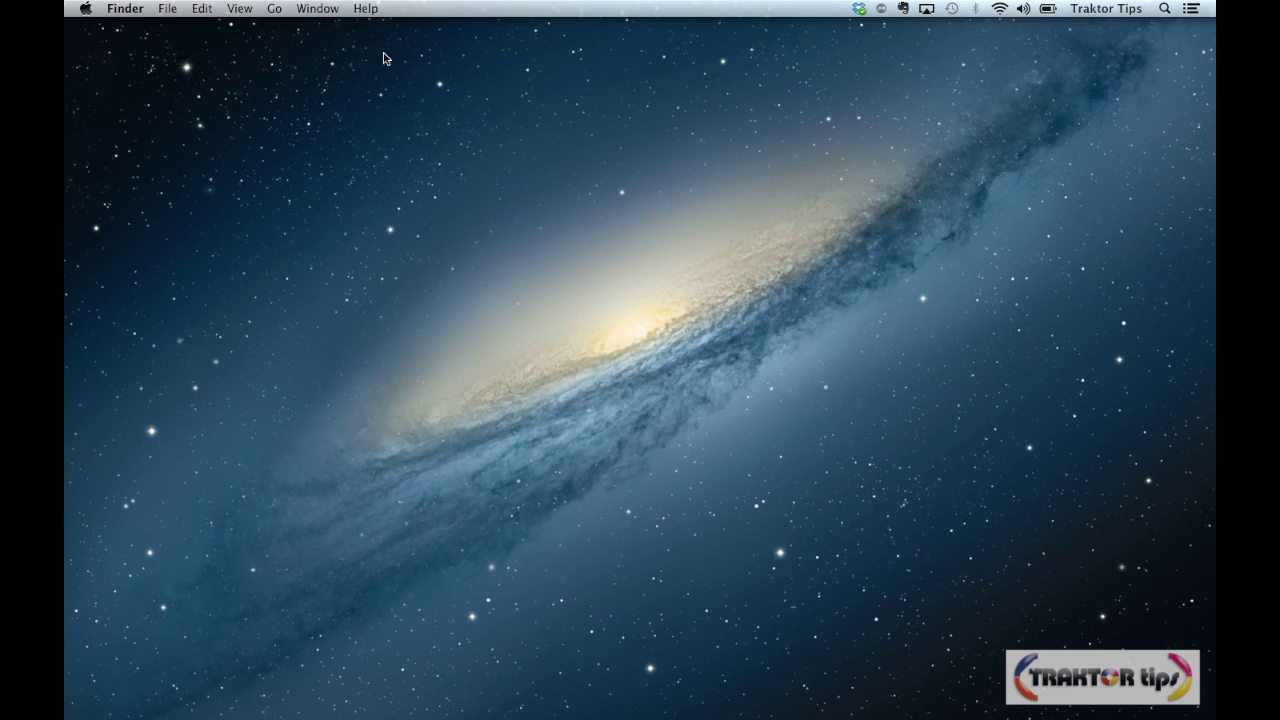
click(1166, 8)
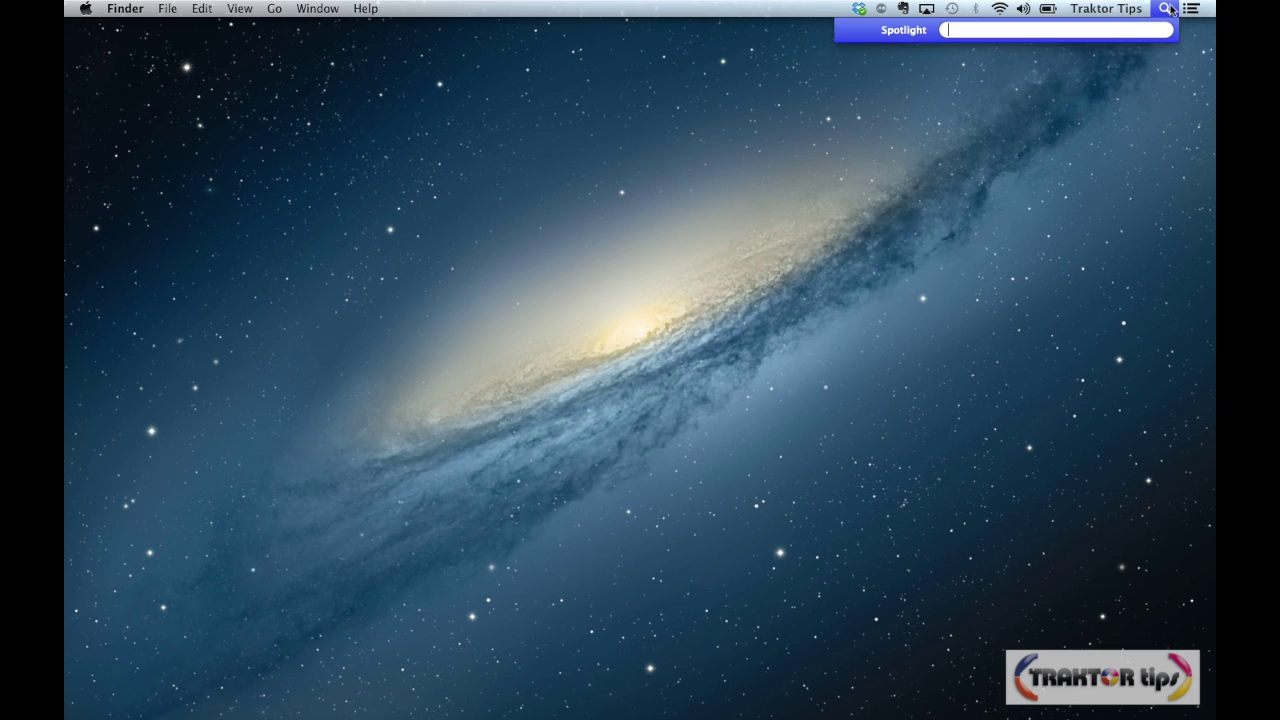
text(tra)
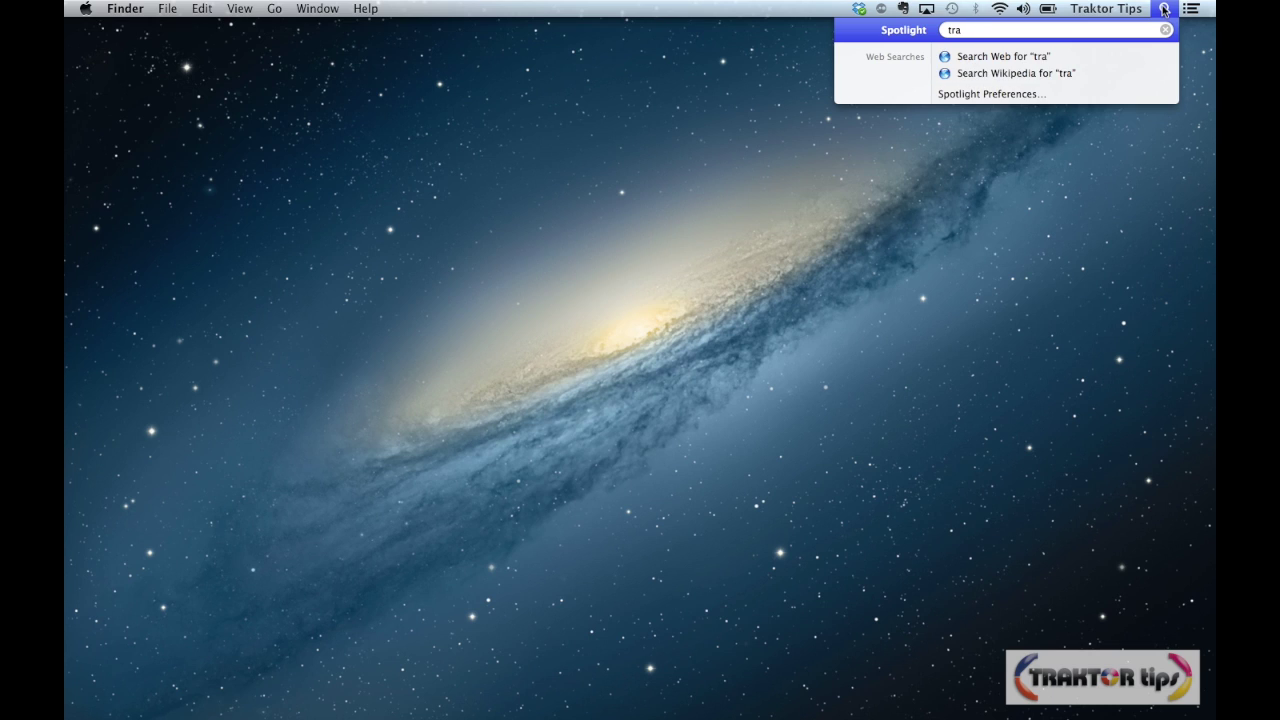
key(BackSpace)
key(BackSpace)
key(BackSpace)
text(trak)
key(BackSpace)
key(BackSpace)
key(BackSpace)
key(BackSpace)
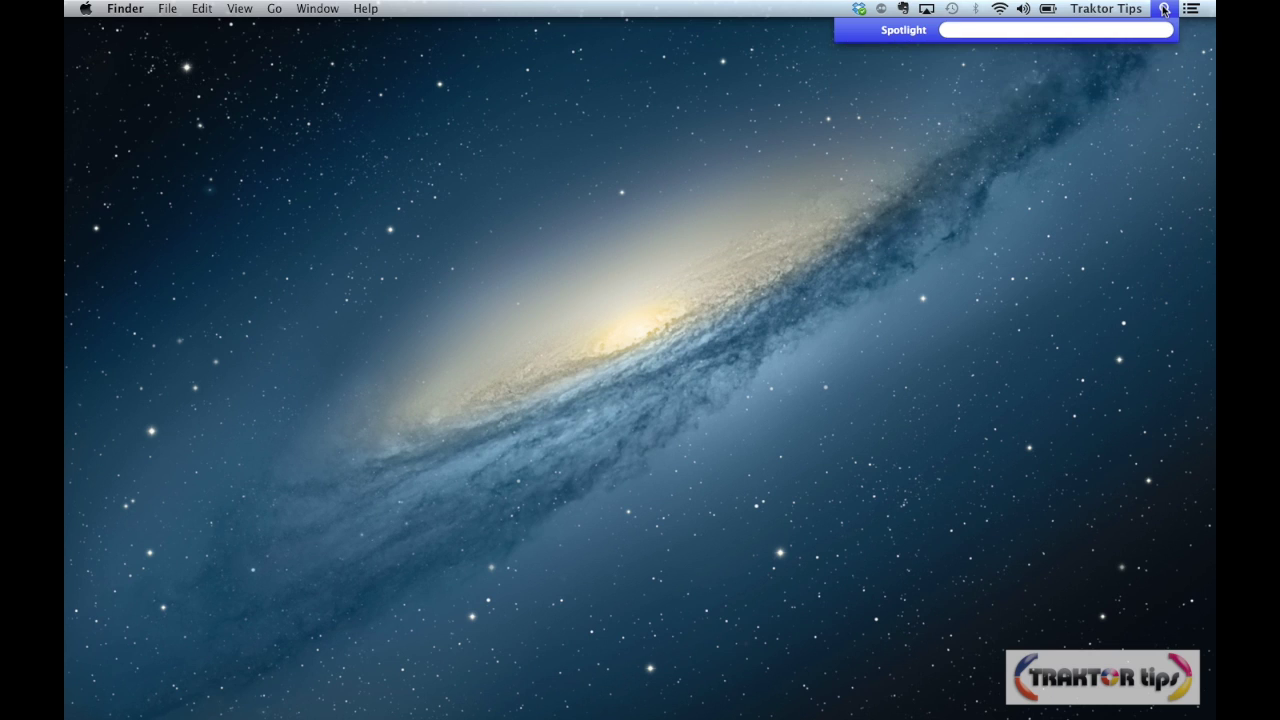
text(au)
key(BackSpace)
key(BackSpace)
text(s)
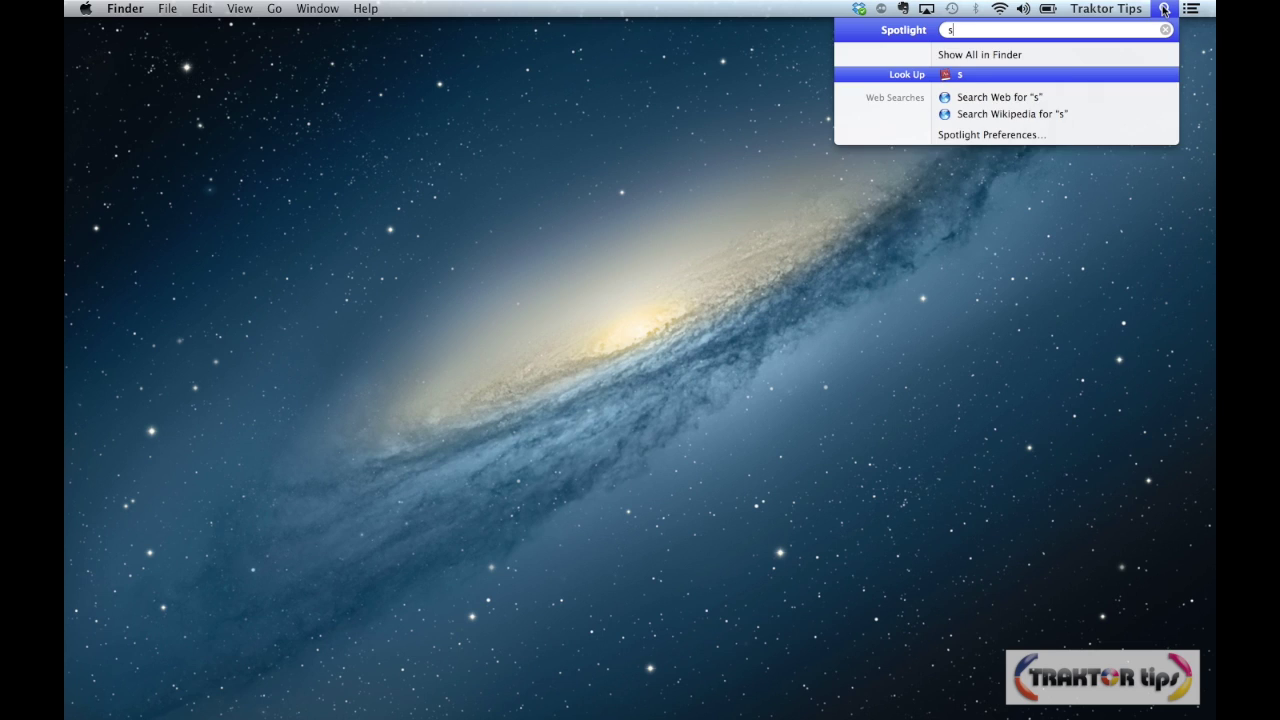
text(d)
key(BackSpace)
key(BackSpace)
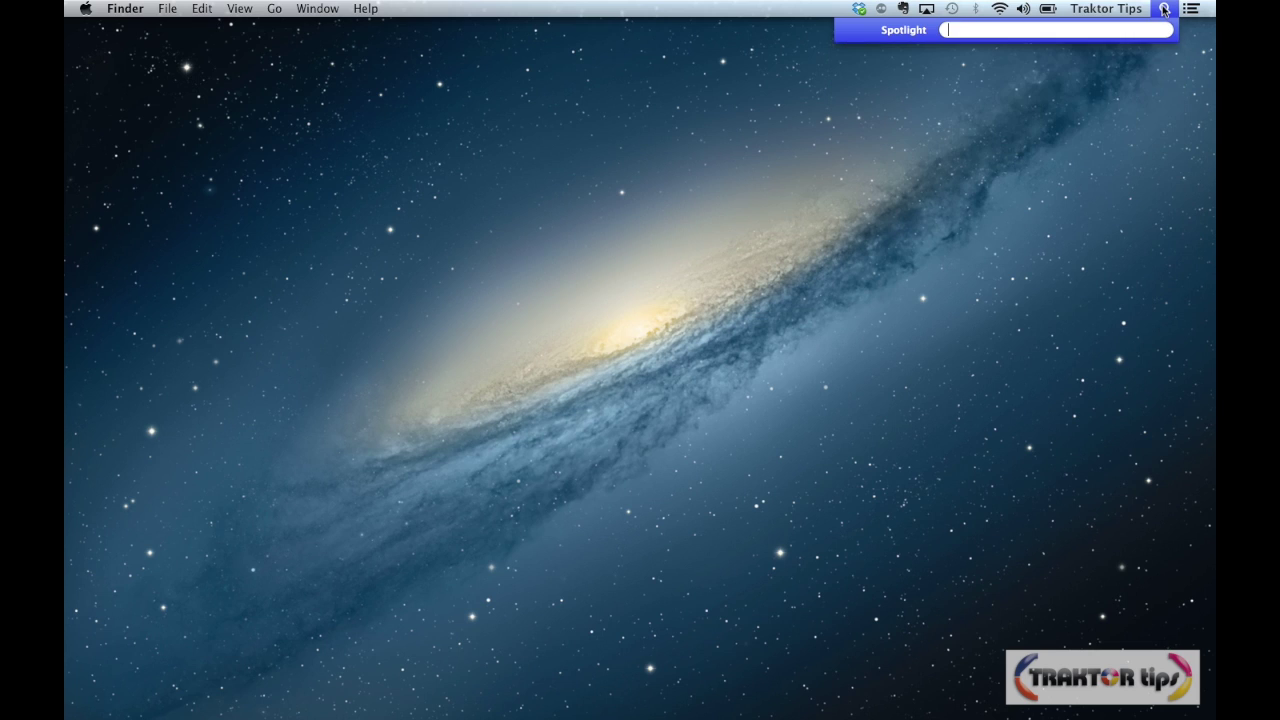
key(Escape)
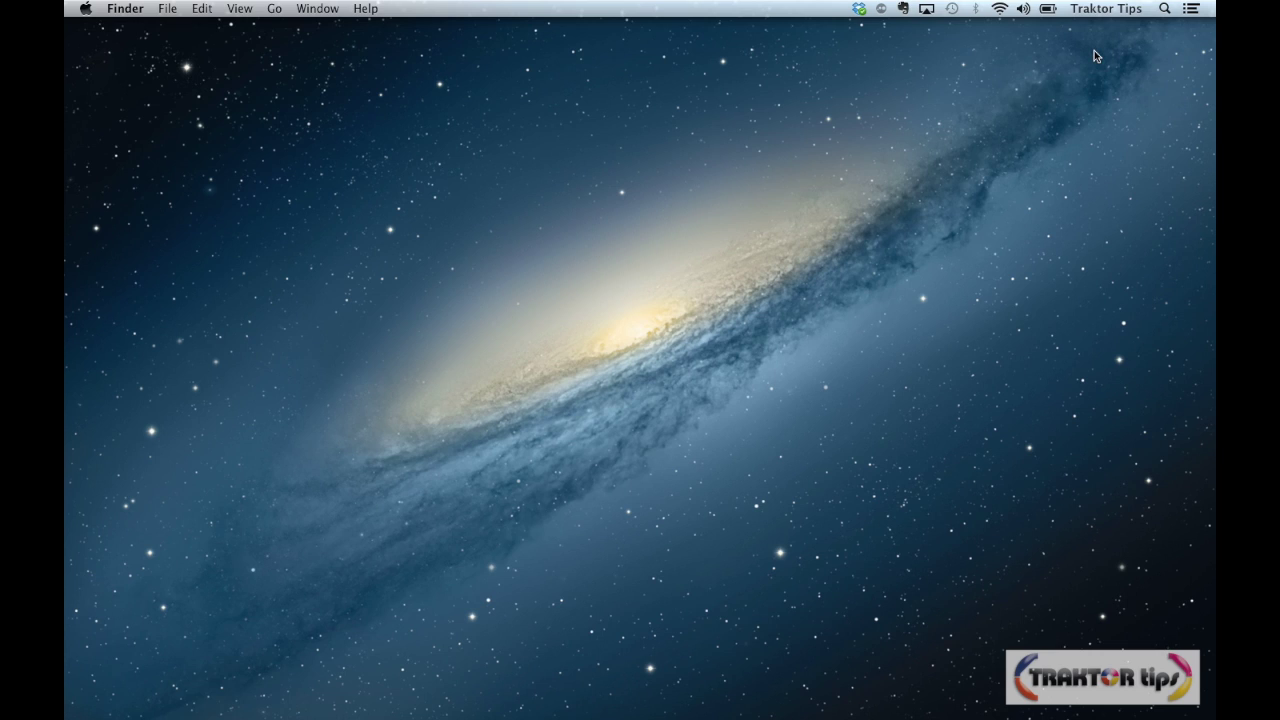
click(1164, 8)
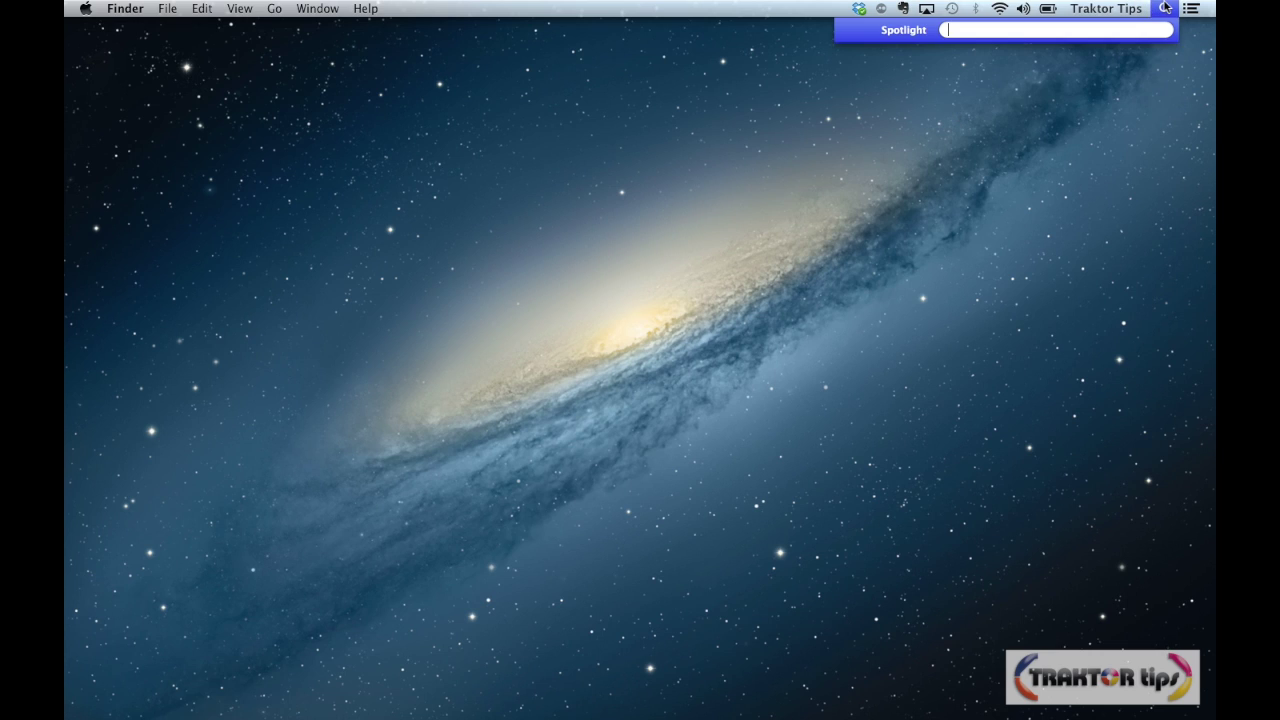
click(1019, 155)
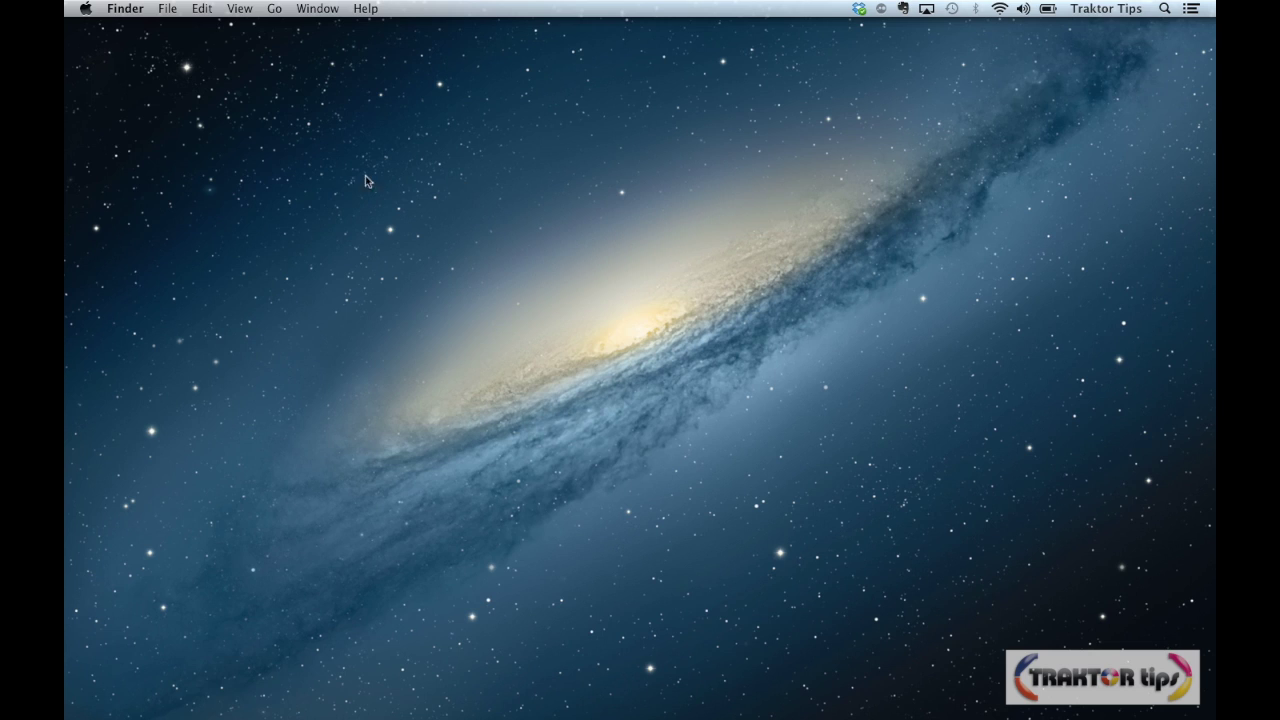
Delete the Macintosh HD entry from Spotlight's Privacy list, then close System Preferences
click(85, 7)
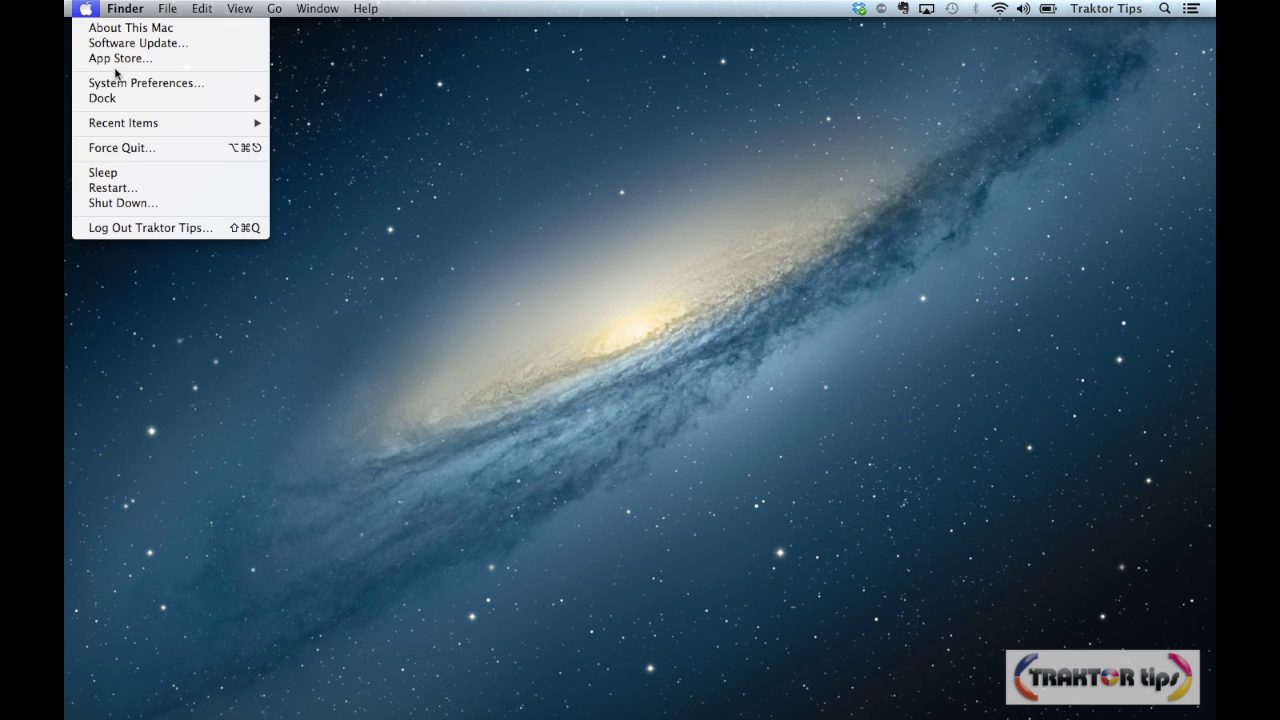
click(355, 112)
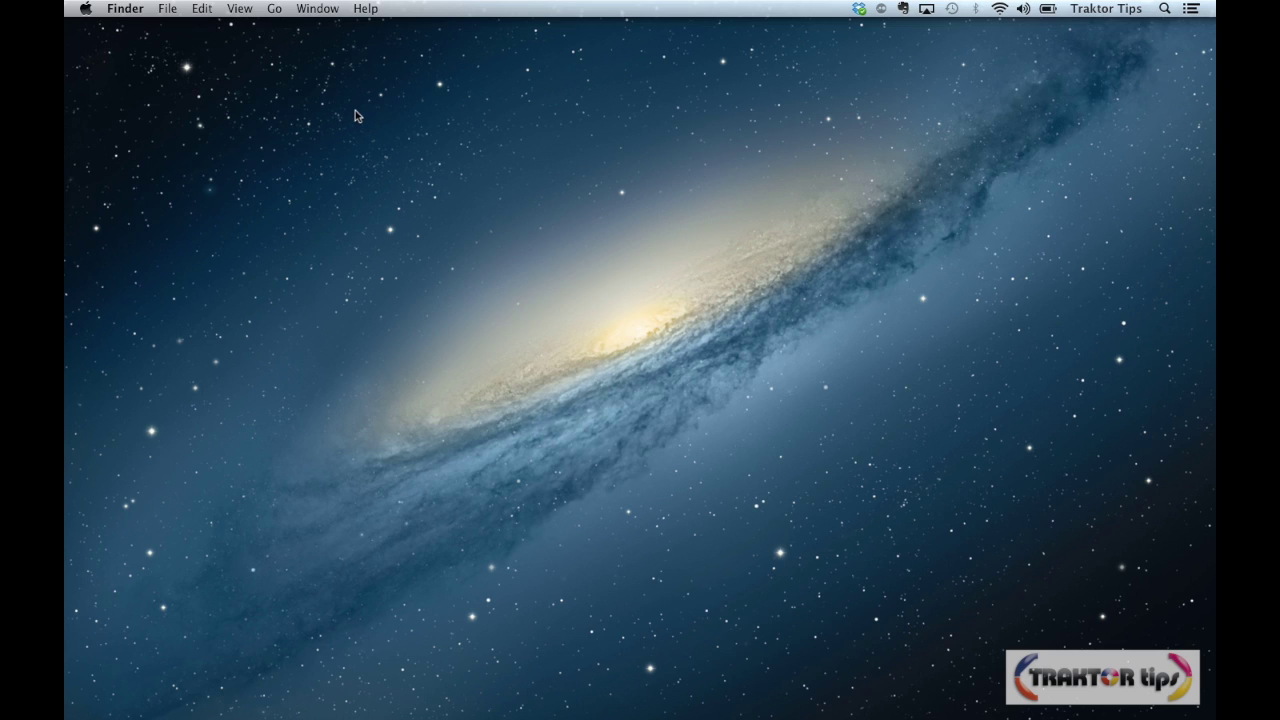
click(85, 8)
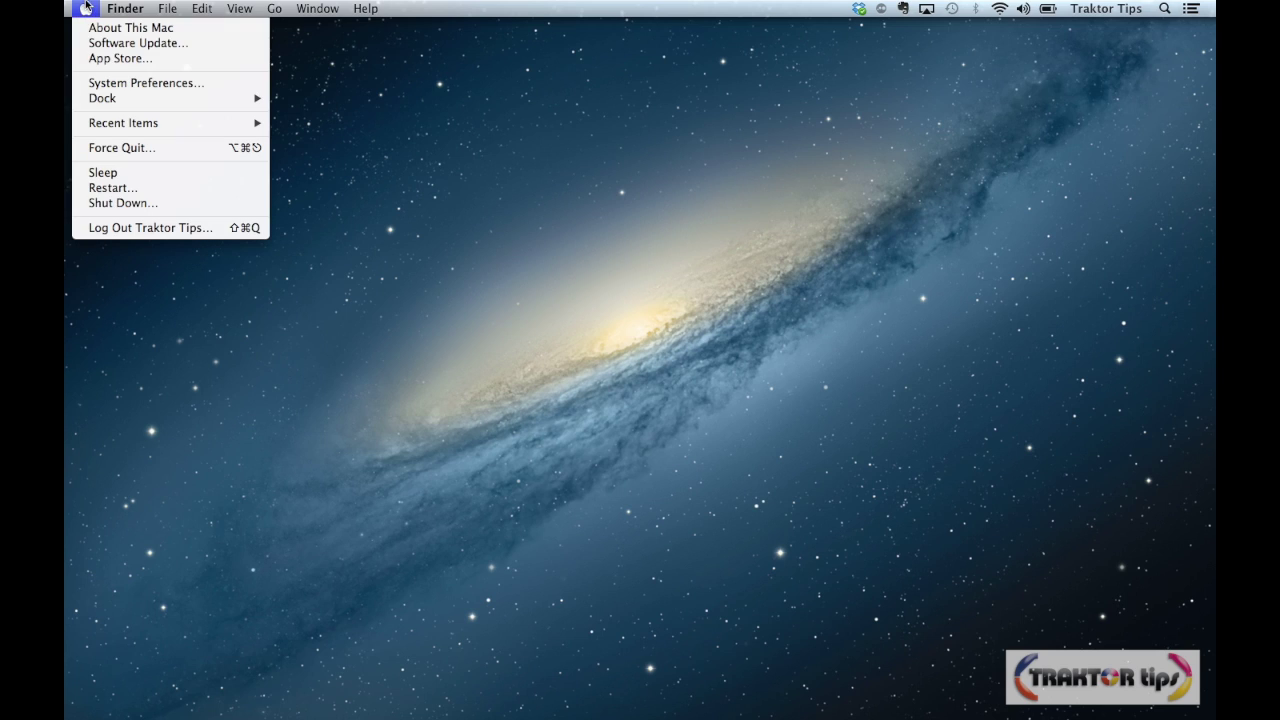
click(120, 83)
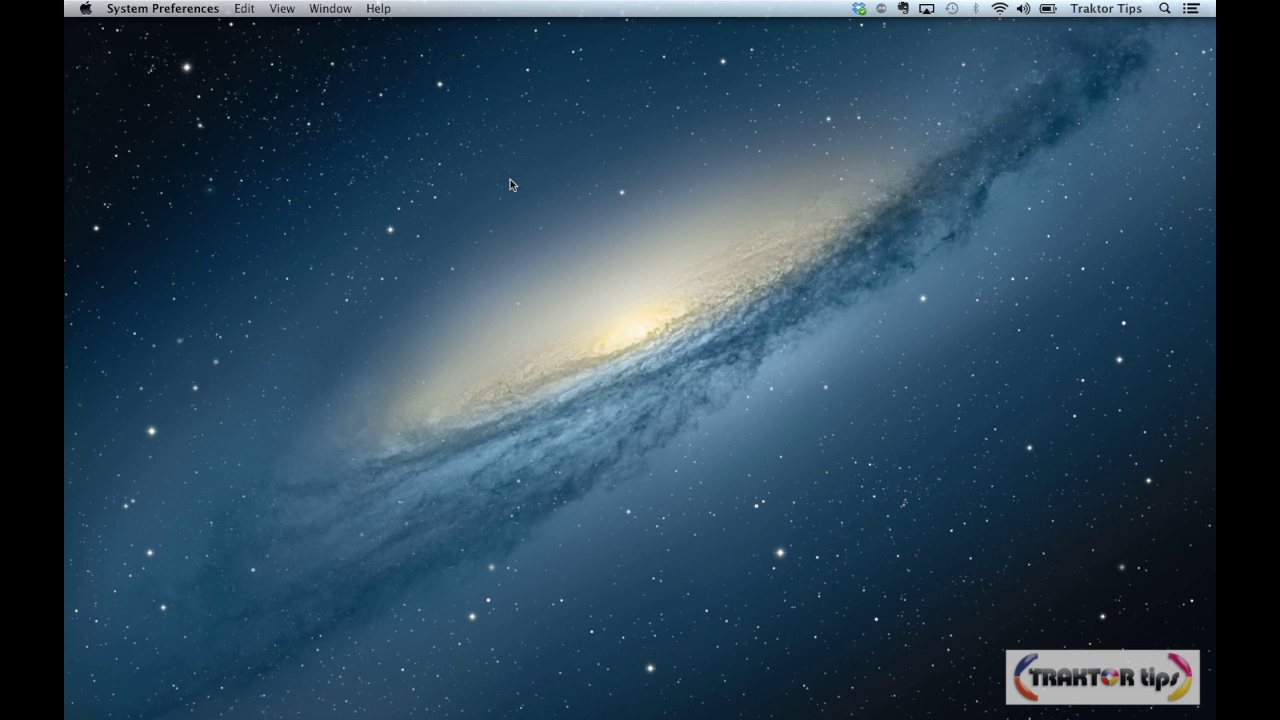
click(797, 126)
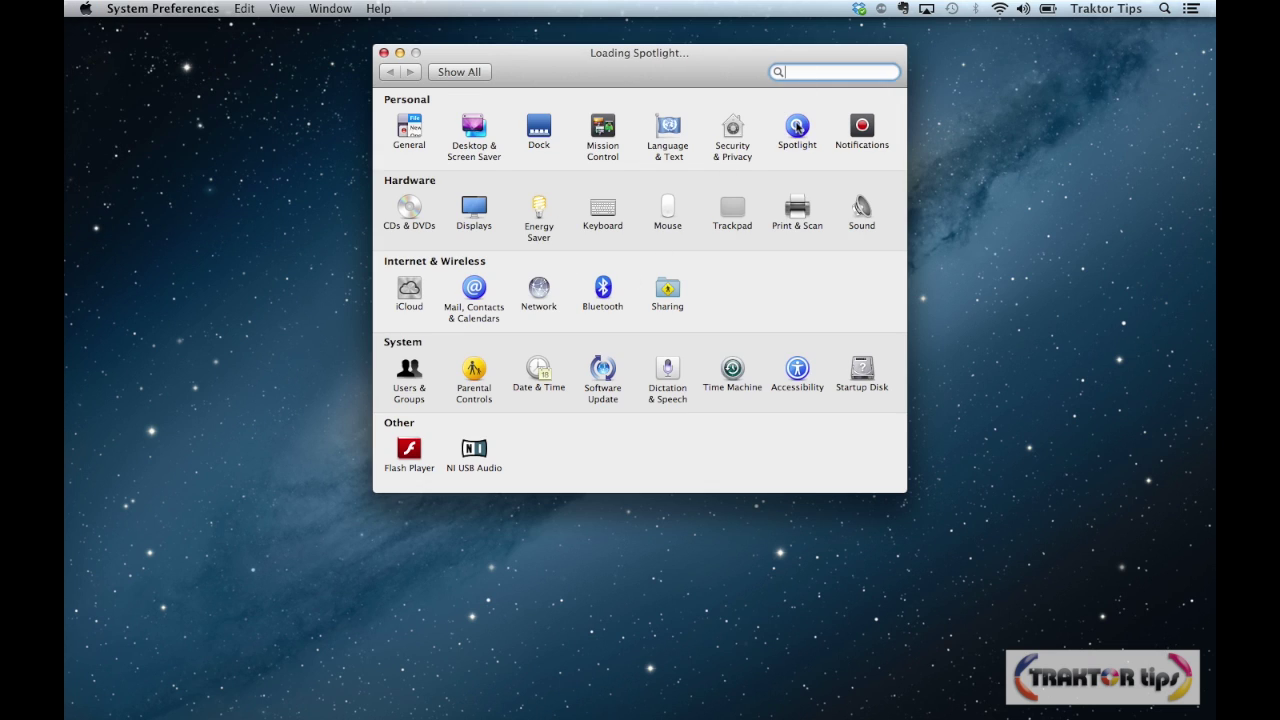
click(685, 154)
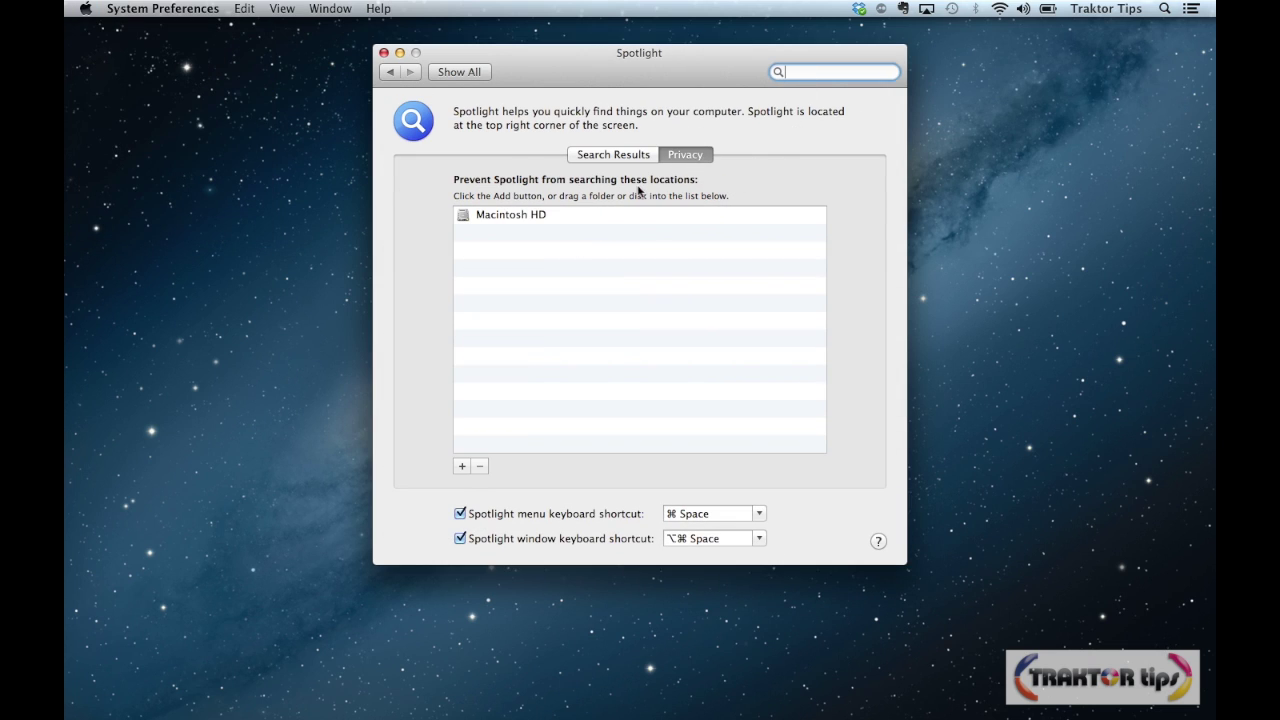
click(538, 216)
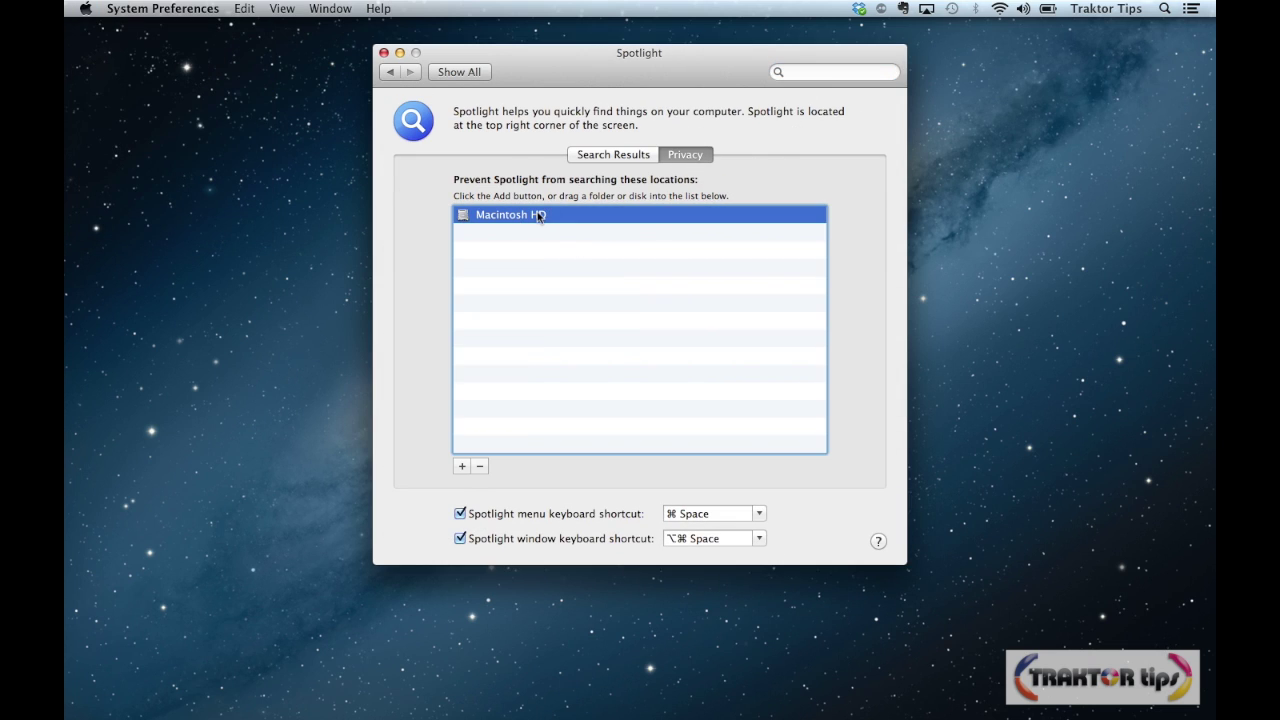
click(480, 467)
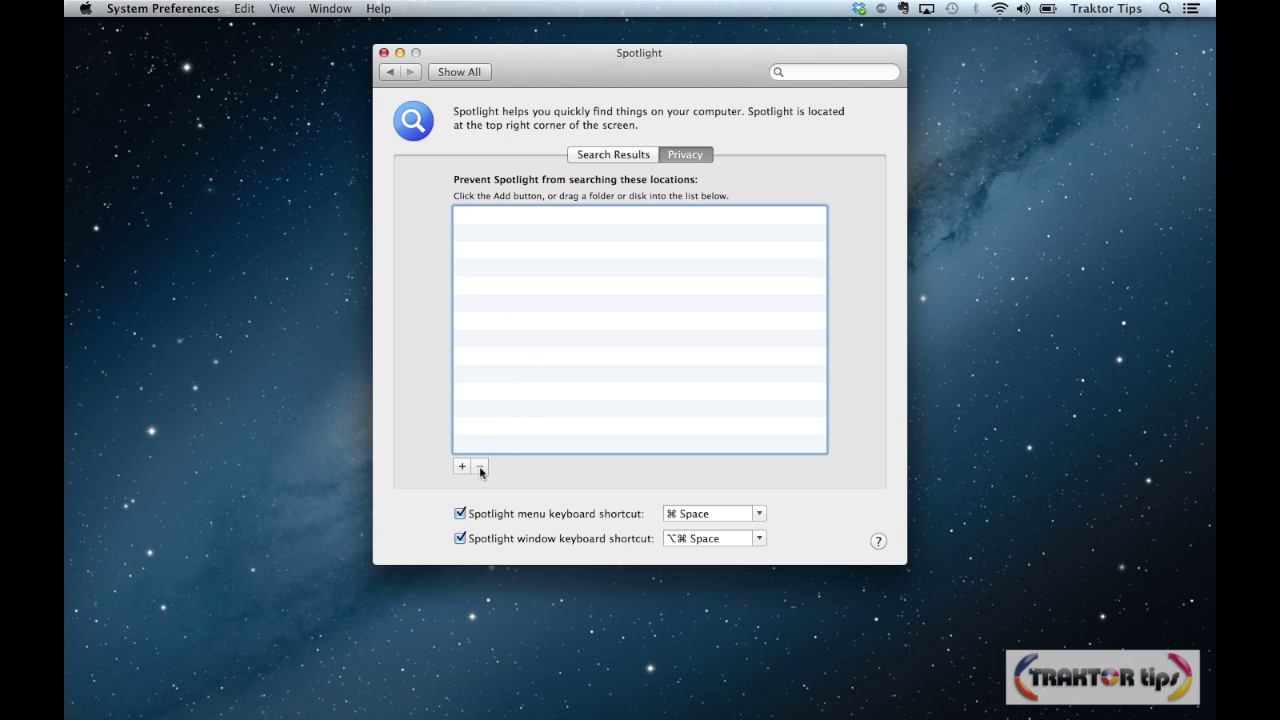
click(384, 53)
click(1164, 8)
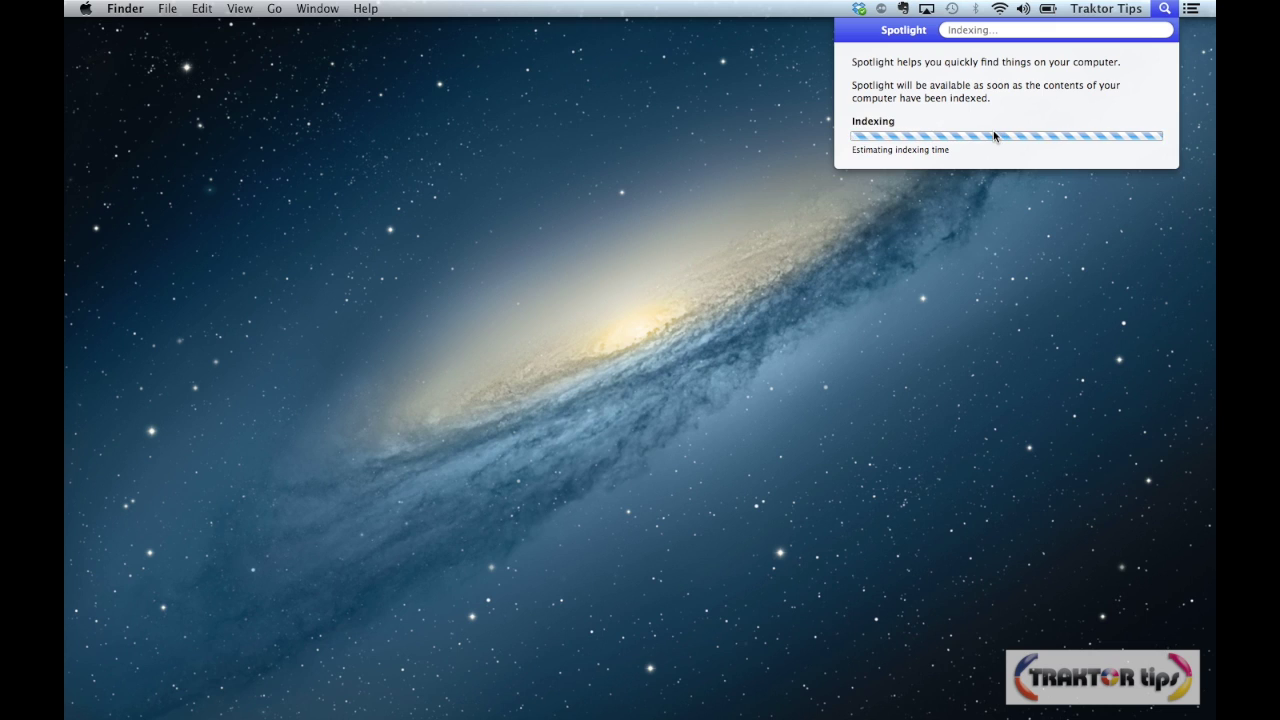
click(584, 193)
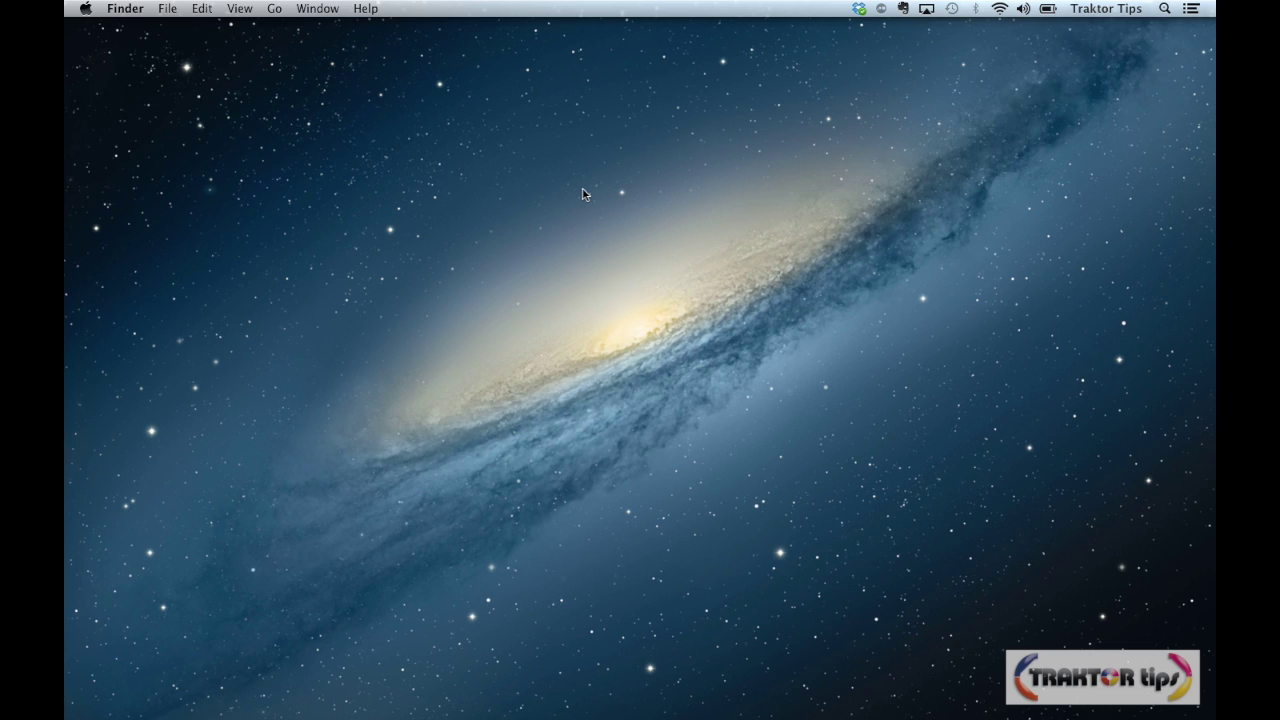